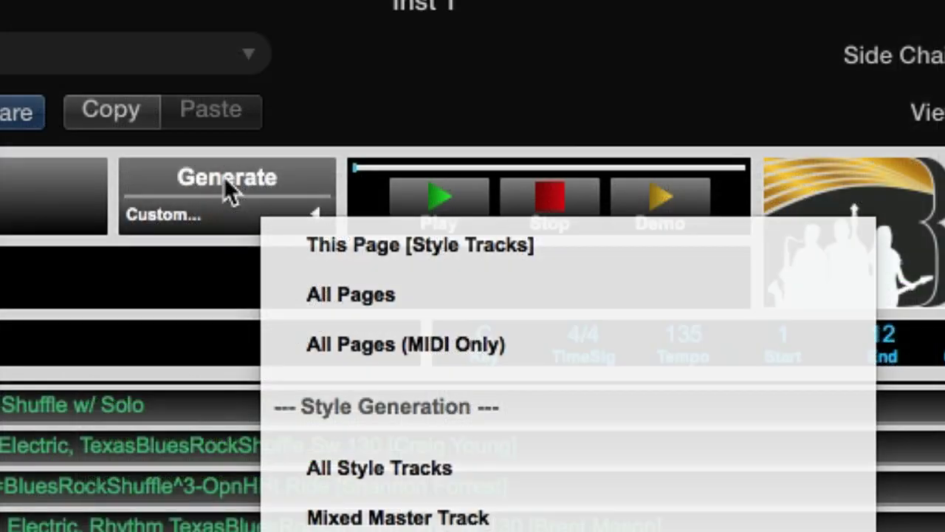
# Step: Generate the Texas Rock Shuffle w/ Solo bass, drums and three guitar parts as audio tracks
pyautogui.click(224, 178)
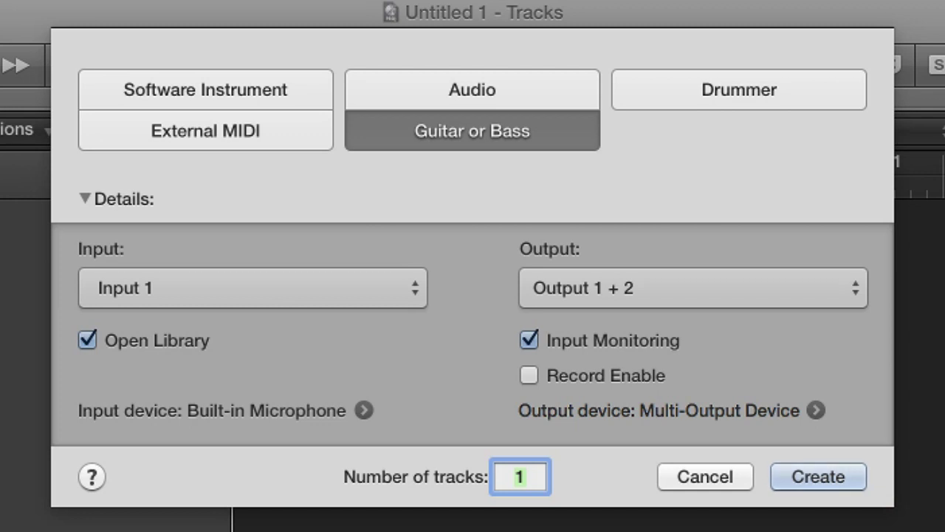
# Step: Create a Software Instrument track with Classic Electric Piano and close Musical Typing
pyautogui.click(190, 89)
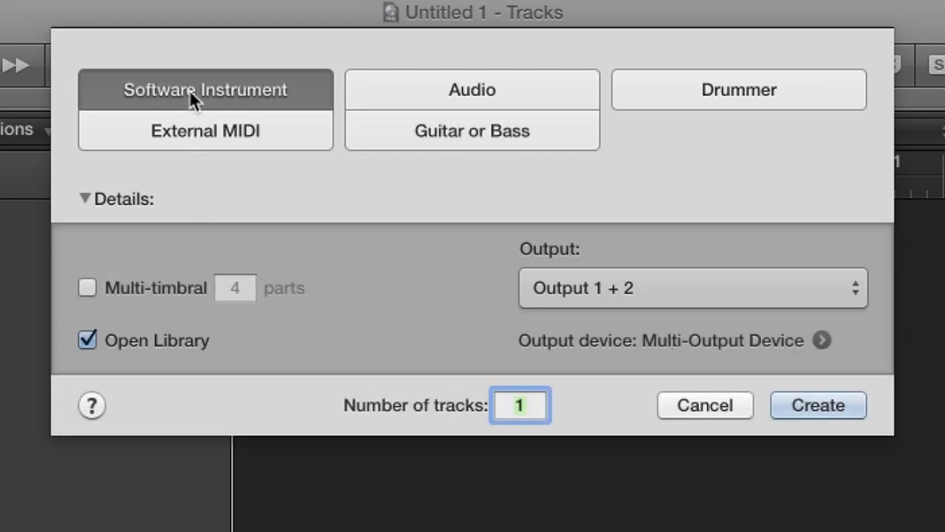
pyautogui.click(831, 409)
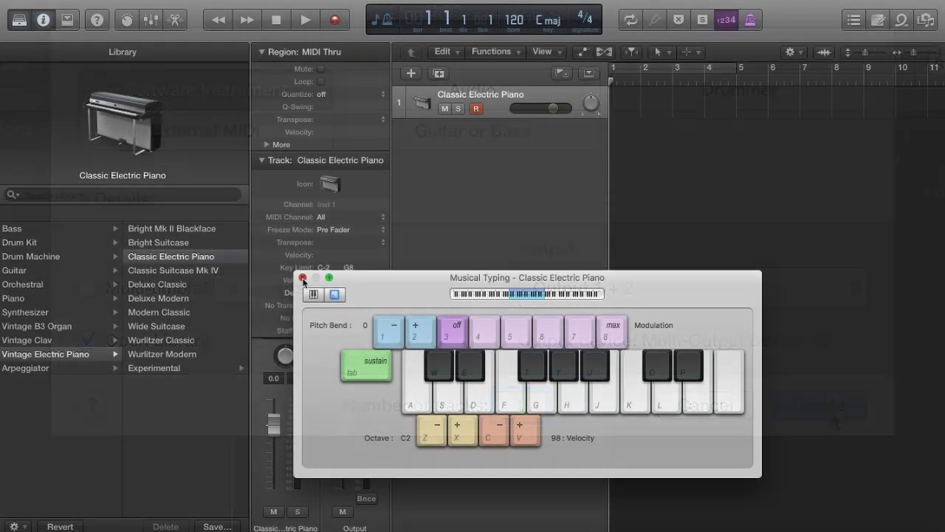
pyautogui.click(303, 279)
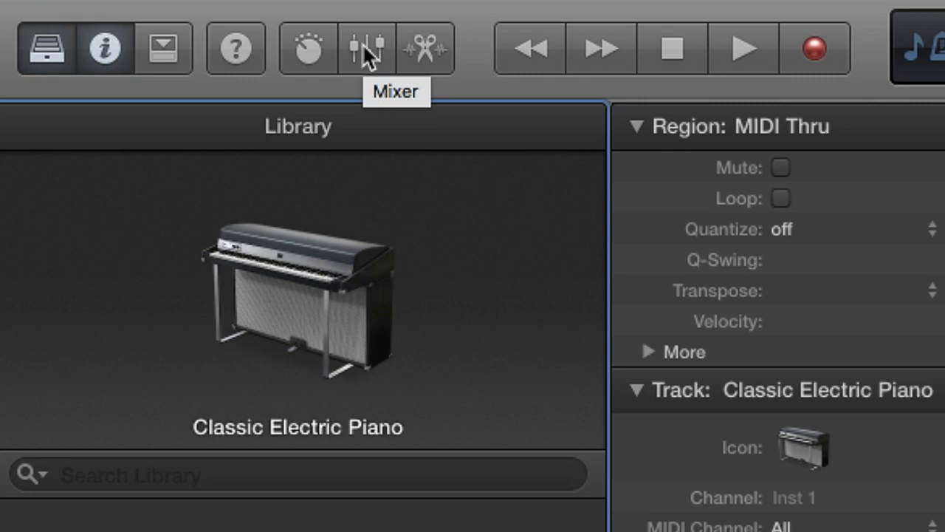
# Step: In the Mixer, load Band-in-a-Box DAW AU Plugin (Stereo) into the track's instrument slot
pyautogui.click(367, 51)
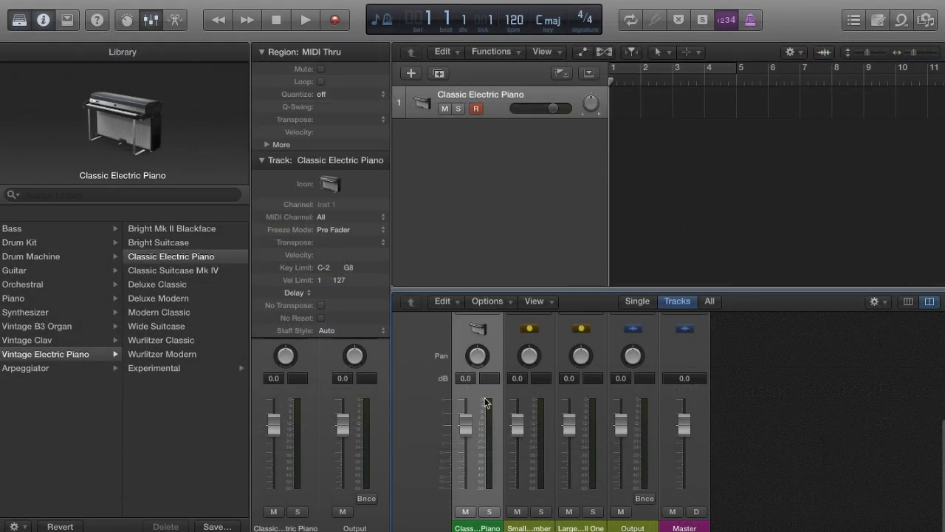
pyautogui.scroll(5, 485, 402)
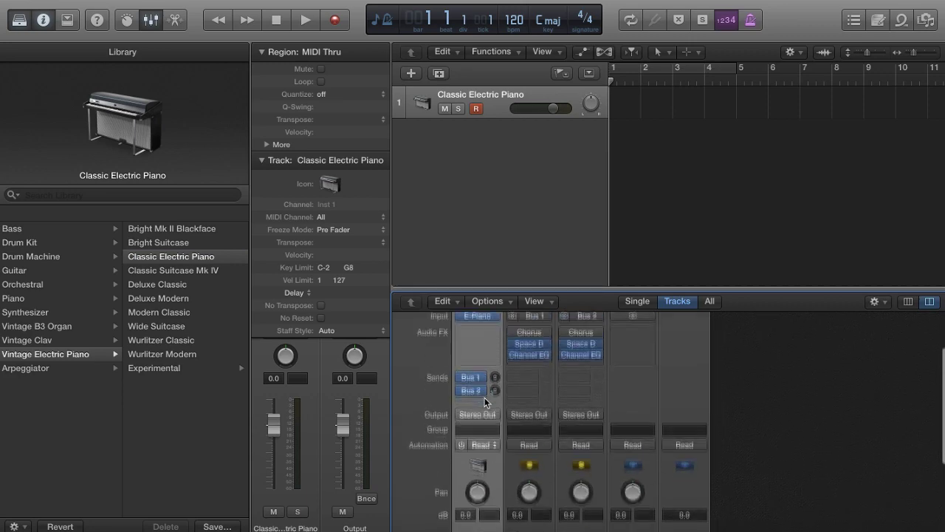
pyautogui.scroll(4, 486, 402)
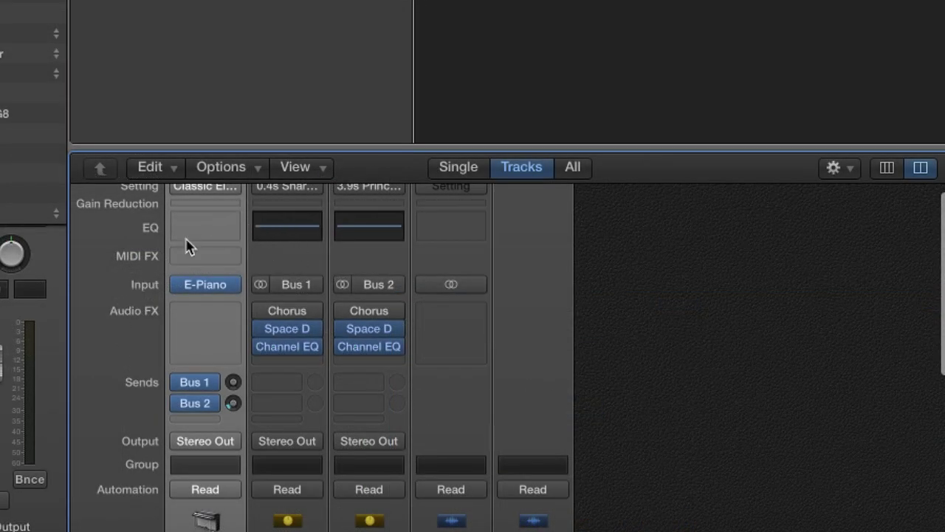
pyautogui.click(226, 290)
pyautogui.moveTo(290, 510)
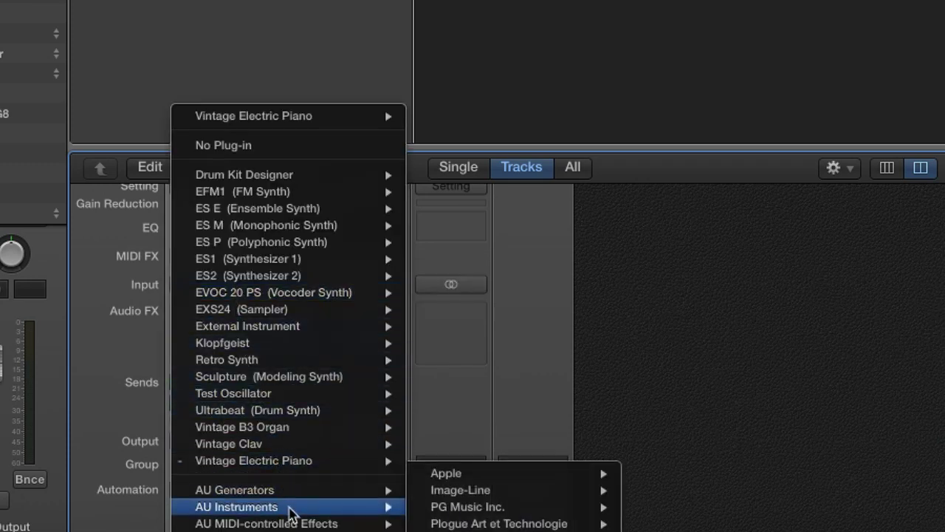
pyautogui.moveTo(475, 513)
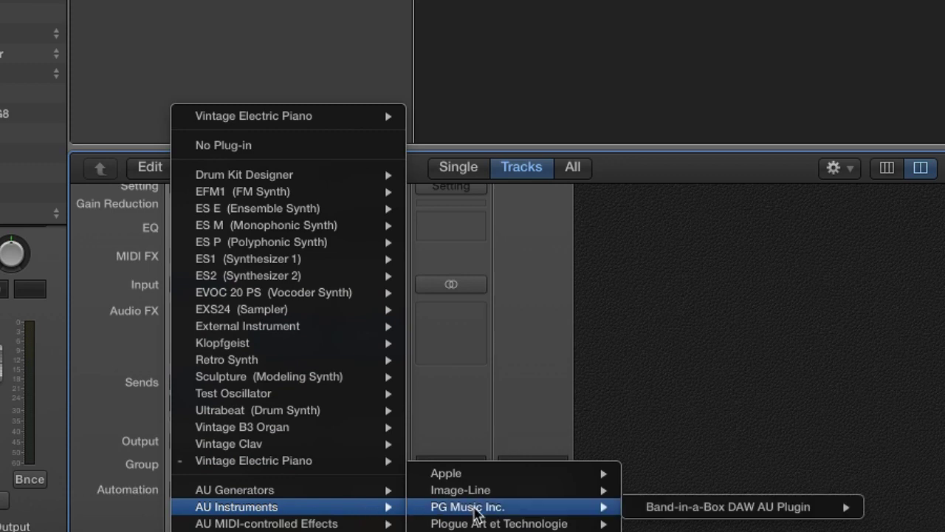
pyautogui.moveTo(660, 511)
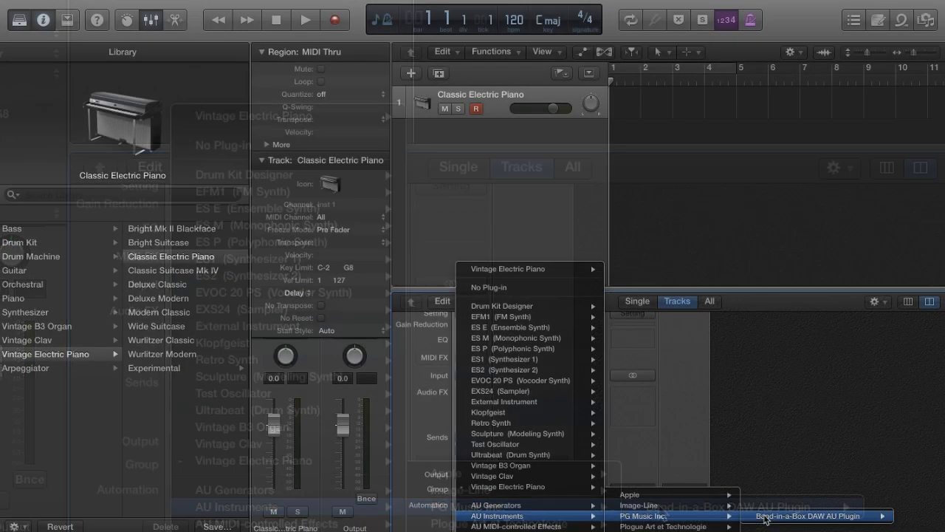
pyautogui.click(659, 511)
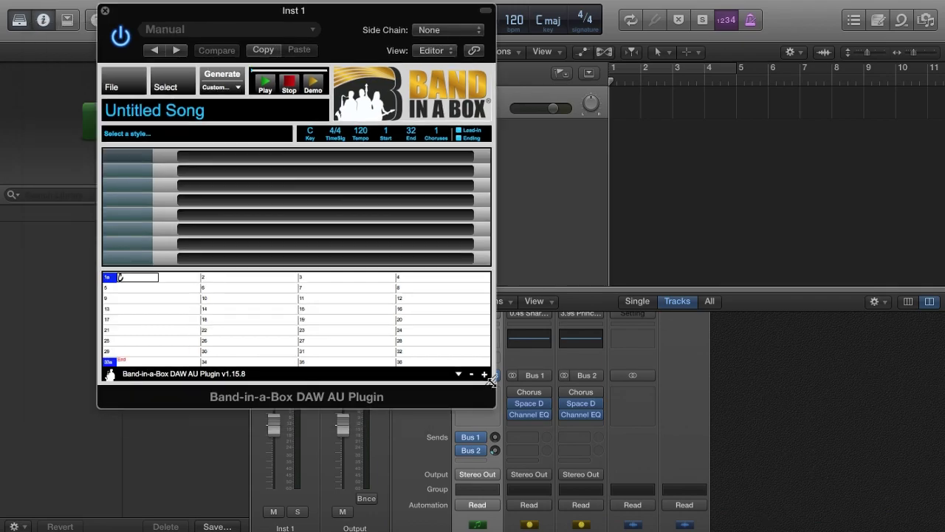
# Step: Enlarge the plugin window and chord sheet rows, then set the song key to G
pyautogui.moveTo(492, 380); pyautogui.dragTo(674, 493)
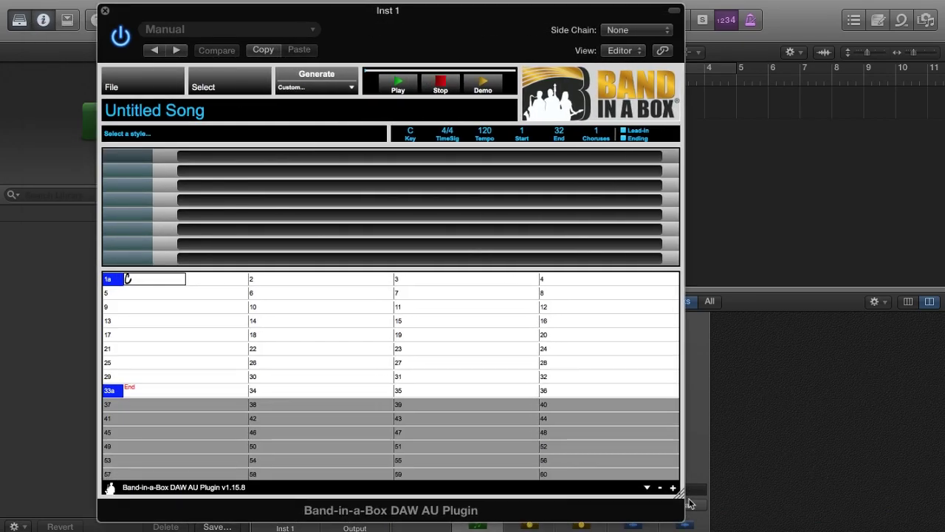
pyautogui.click(658, 473)
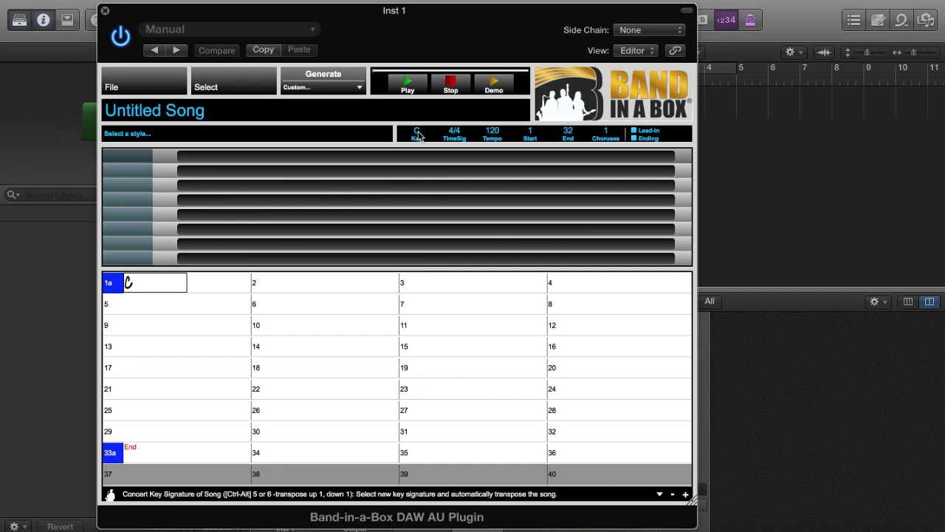
pyautogui.click(417, 136)
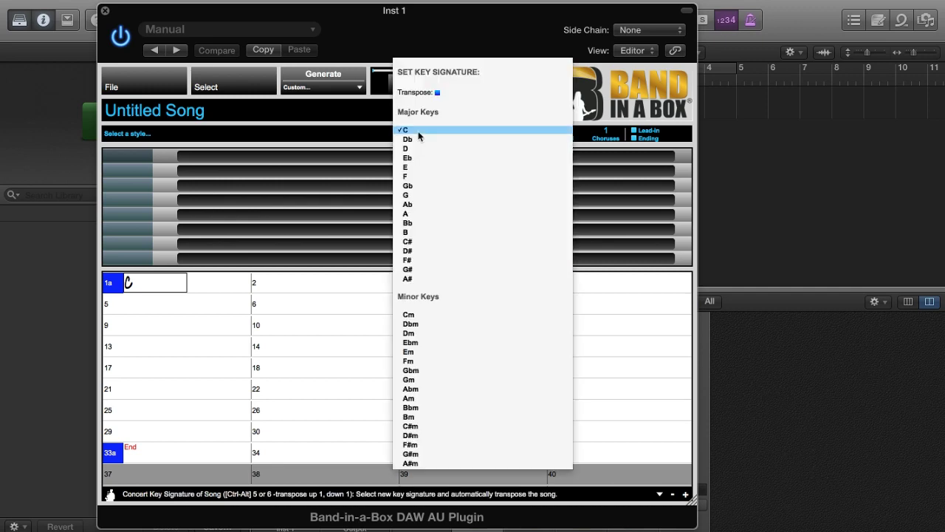
pyautogui.click(423, 200)
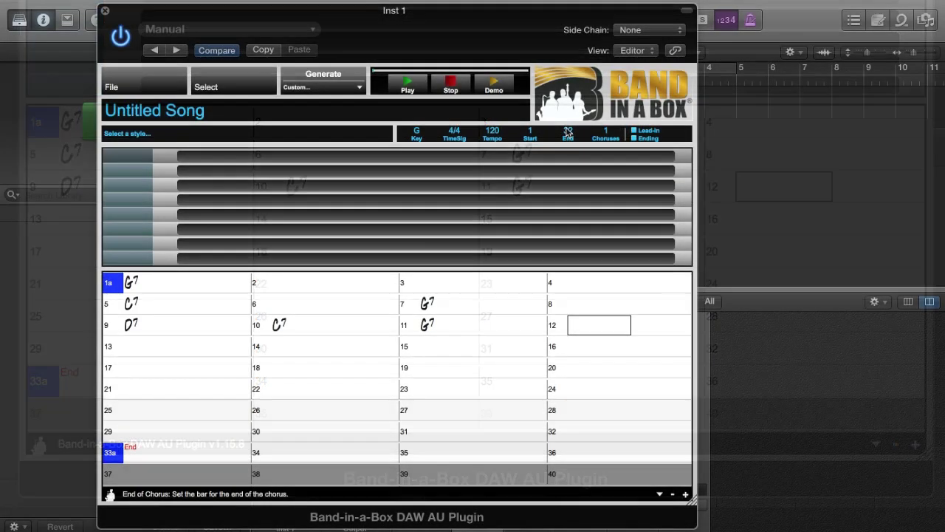
# Step: Set the song's end bar to 12 and choruses to 2
pyautogui.click(568, 133)
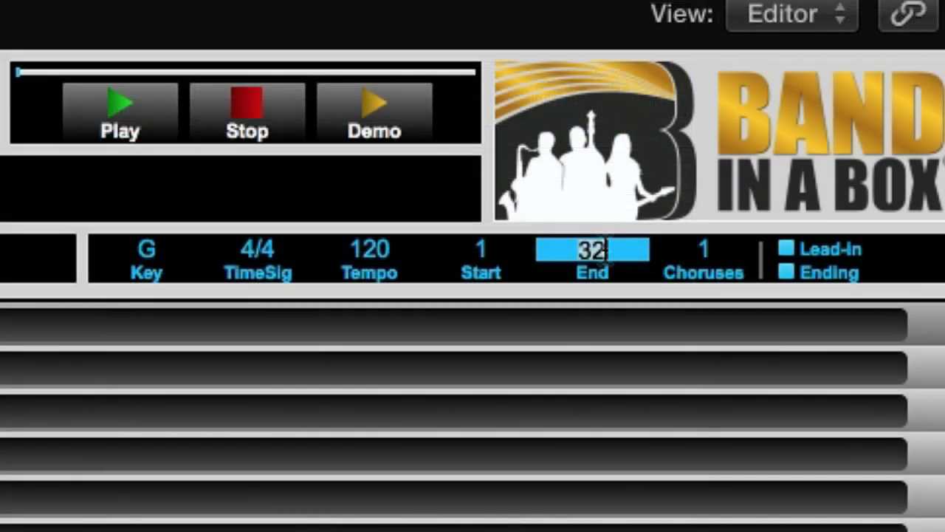
pyautogui.write('12')
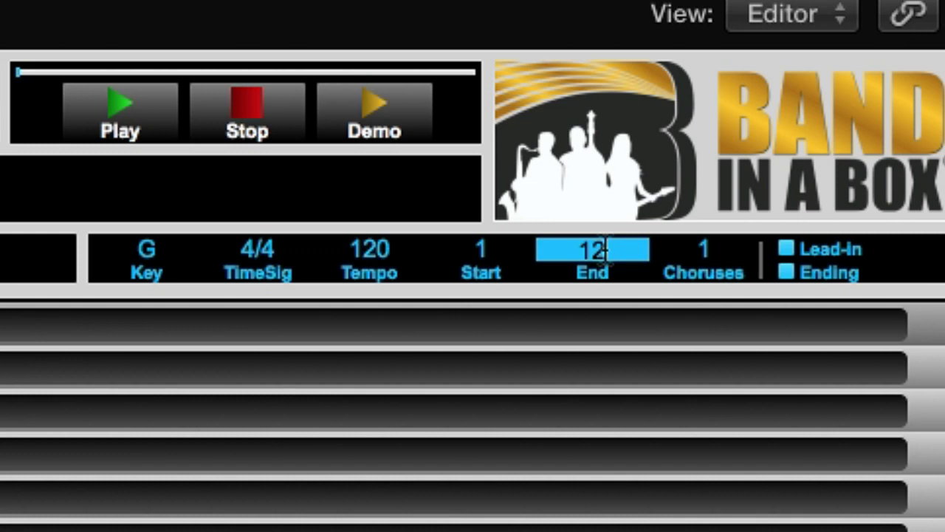
pyautogui.press('Return')
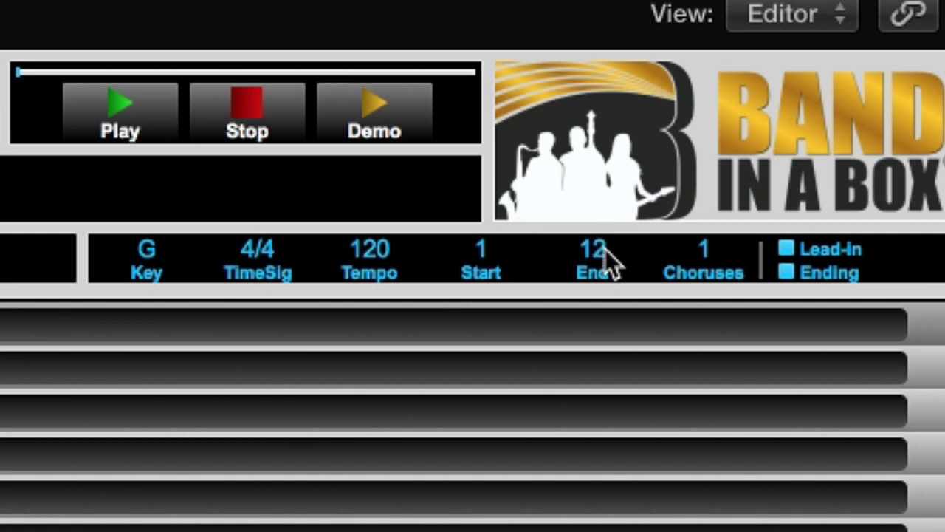
pyautogui.click(709, 251)
pyautogui.write('2')
pyautogui.press('Return')
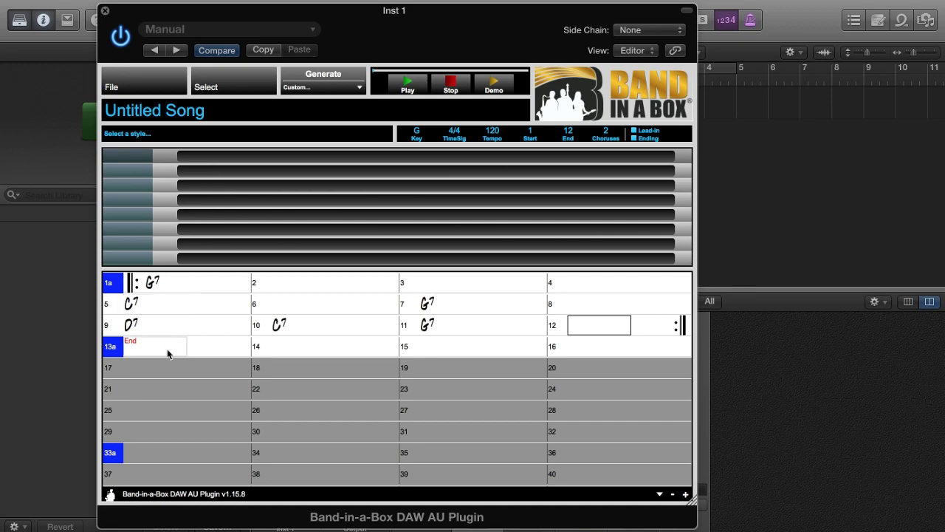
# Step: Move the chord entry point to bar 13 and open the Select A Style picker
pyautogui.click(168, 354)
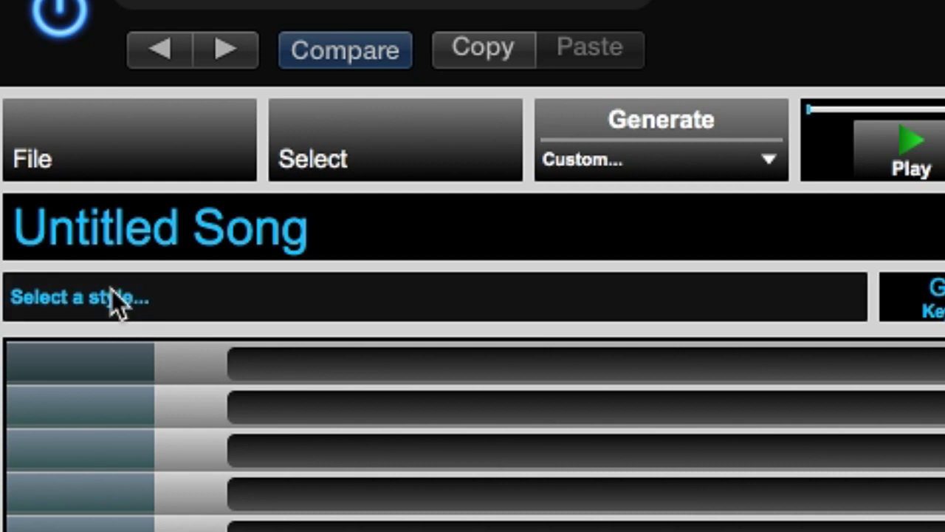
pyautogui.click(373, 157)
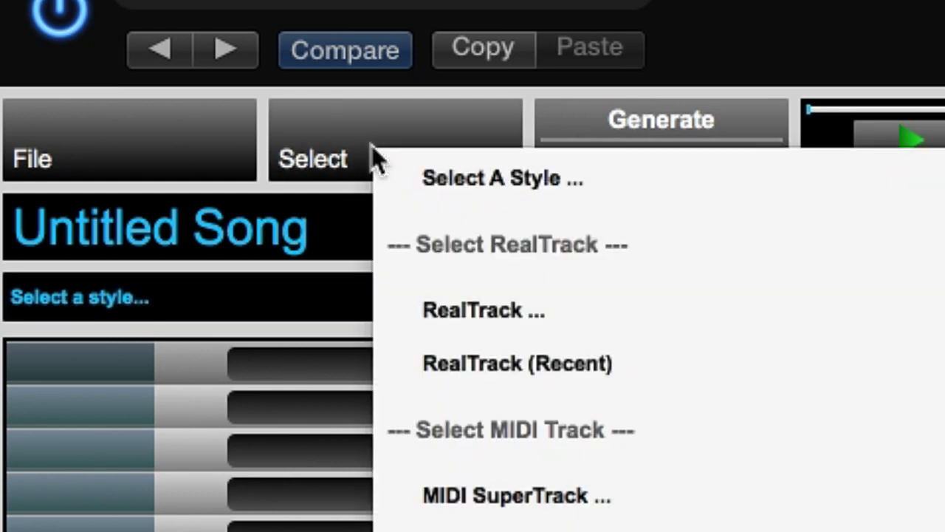
pyautogui.click(465, 193)
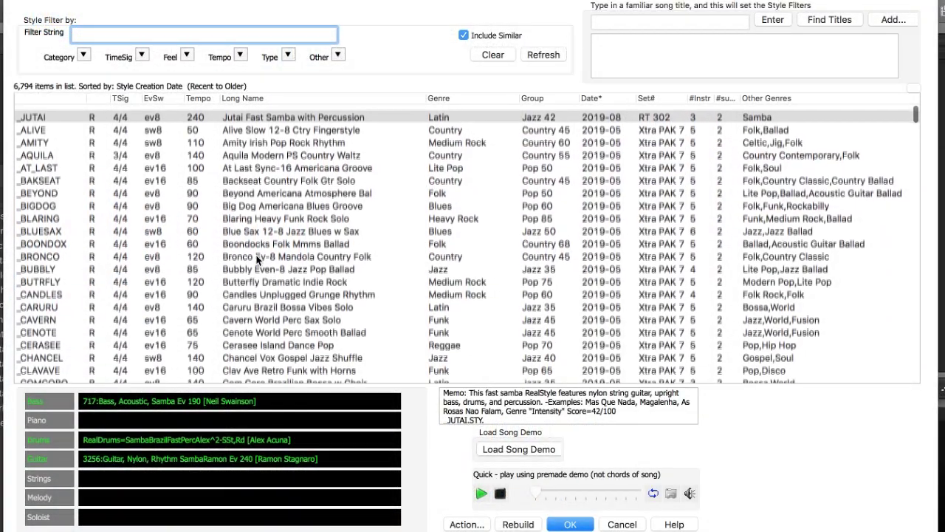
# Step: Enter 'rock' as the style Filter String
pyautogui.scroll(-20, 258, 260)
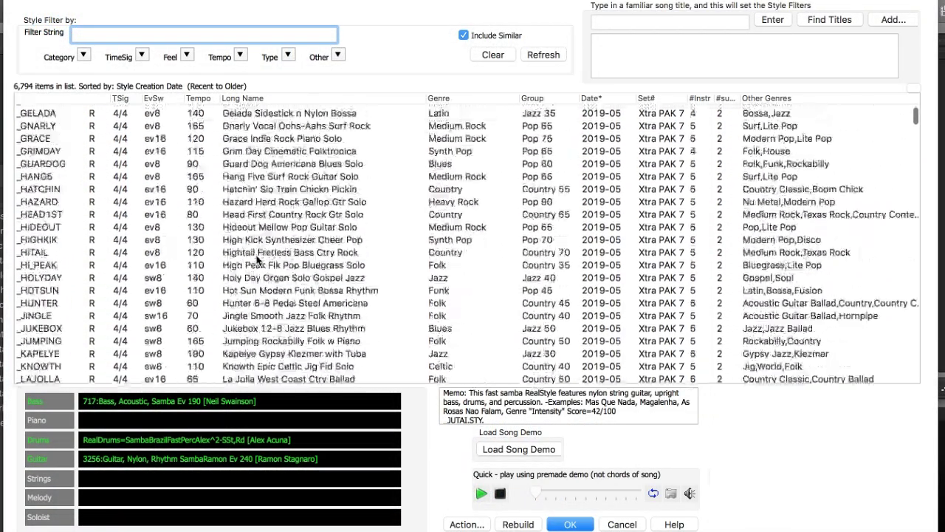
pyautogui.scroll(10, 257, 260)
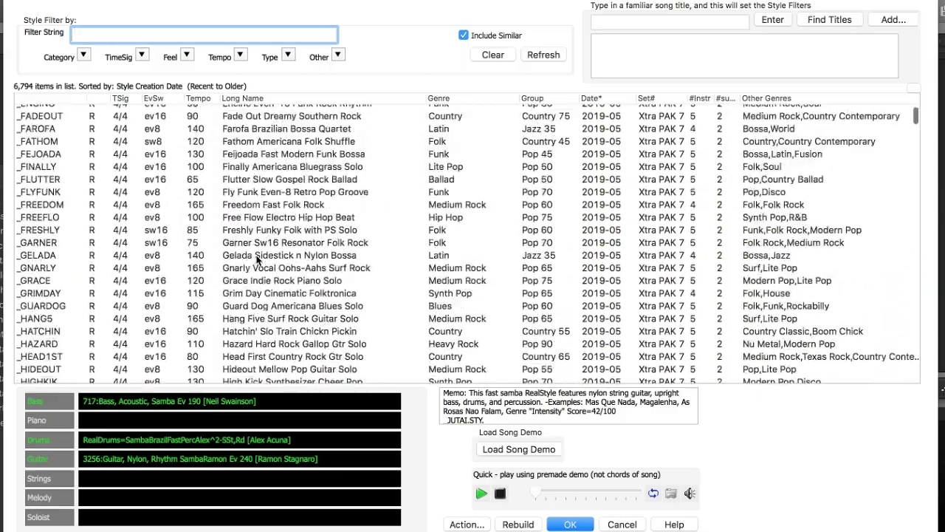
pyautogui.scroll(10, 258, 260)
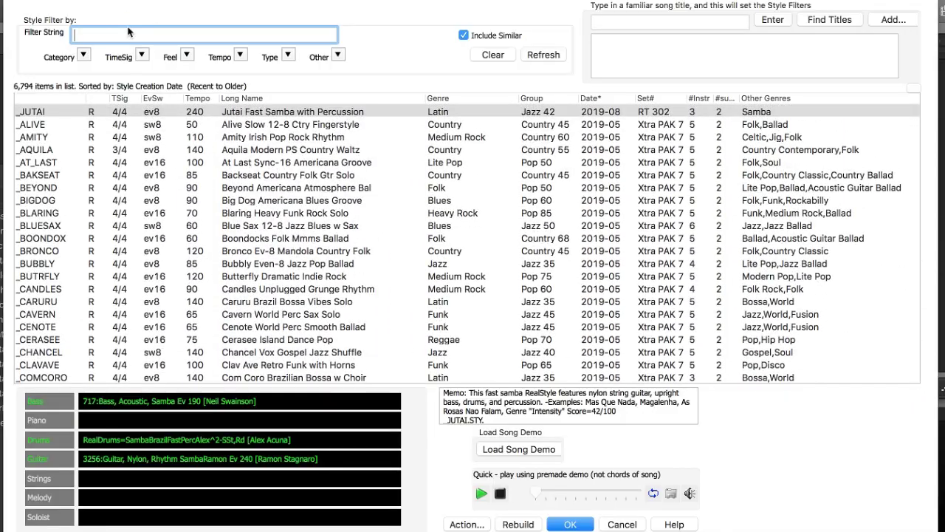
pyautogui.write('rock')
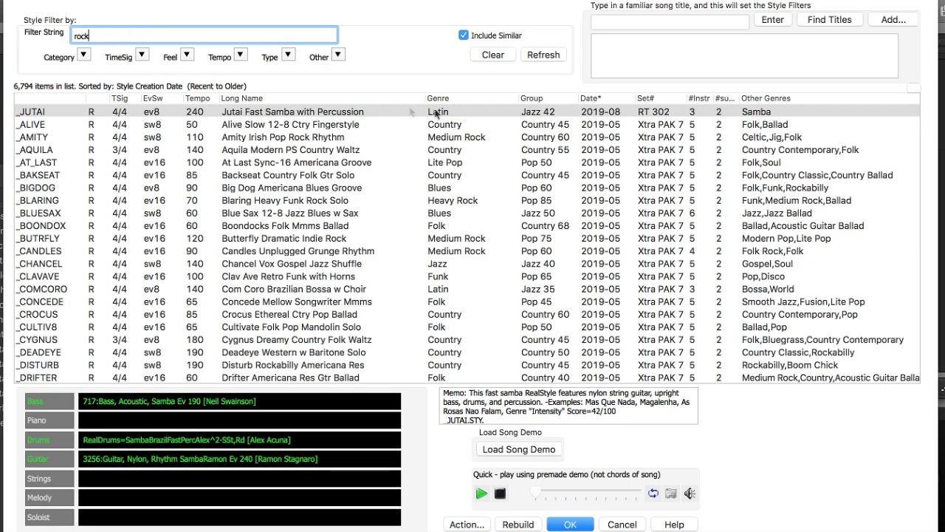
# Step: Sort the rock styles by Group in reverse and preview _BASSROK and _PUNKRK1
pyautogui.click(545, 98)
pyautogui.click(546, 98)
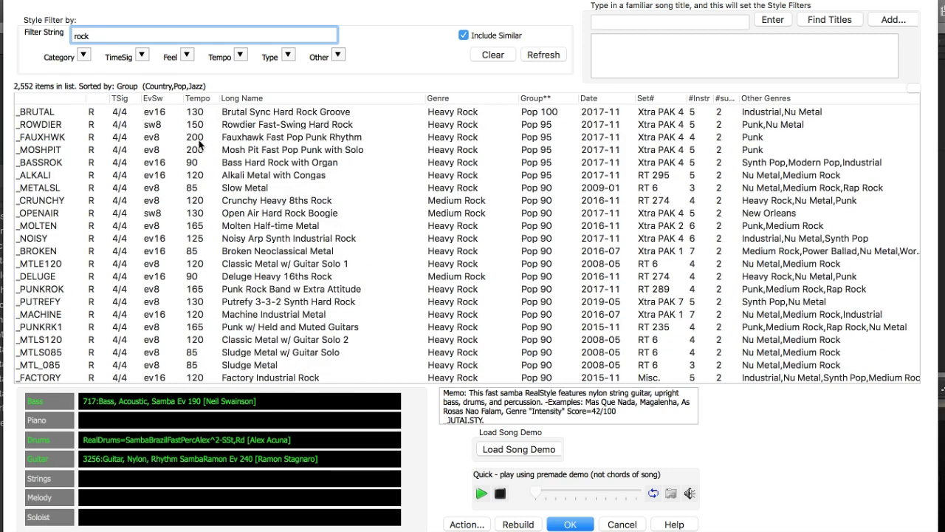
pyautogui.click(63, 162)
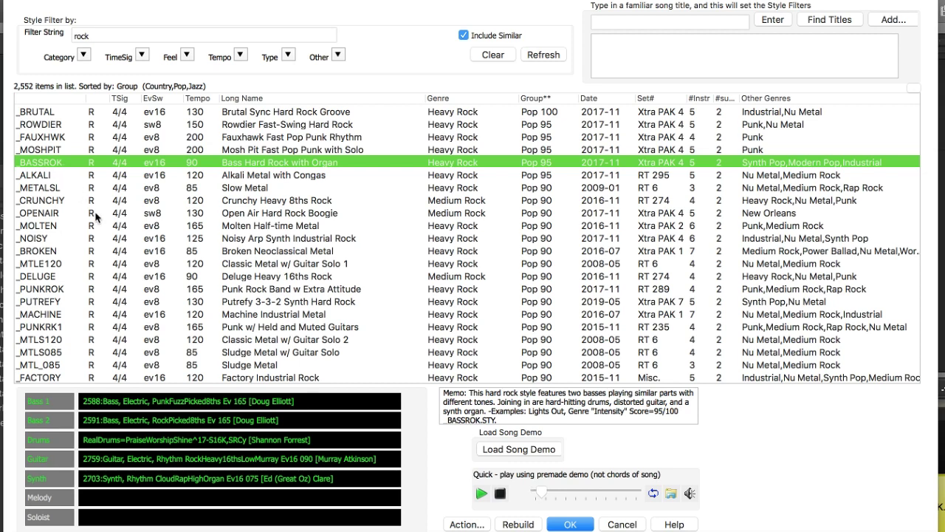
pyautogui.scroll(-2, 97, 258)
pyautogui.click(97, 259)
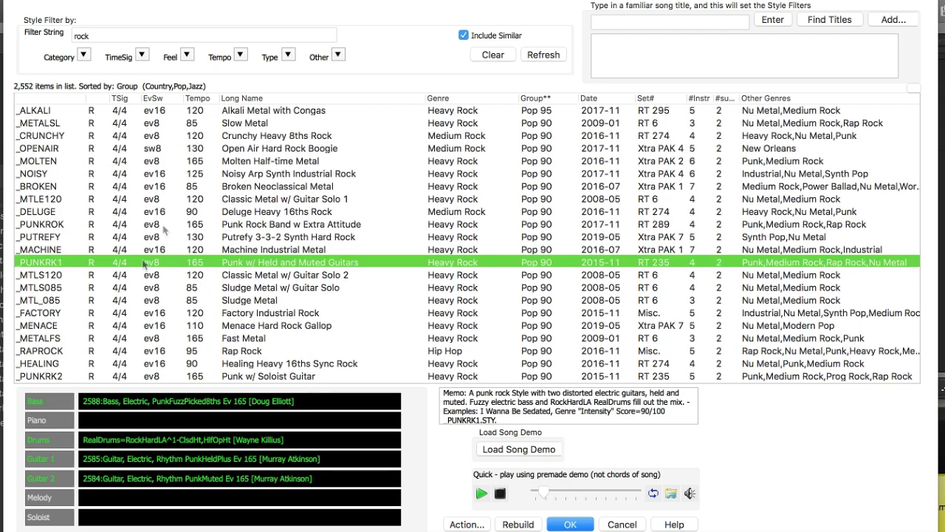
pyautogui.scroll(-2, 200, 171)
pyautogui.scroll(-2, 199, 171)
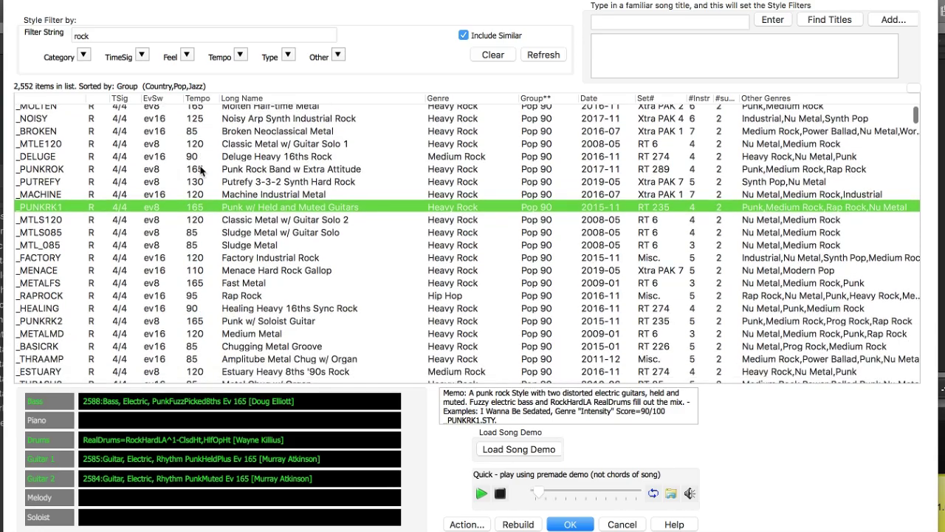
pyautogui.scroll(-1, 199, 171)
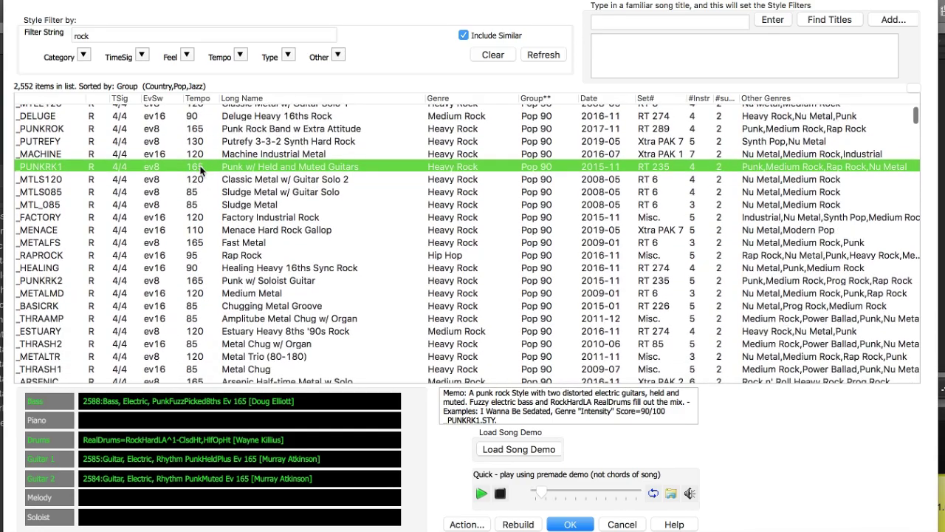
pyautogui.scroll(-2, 201, 172)
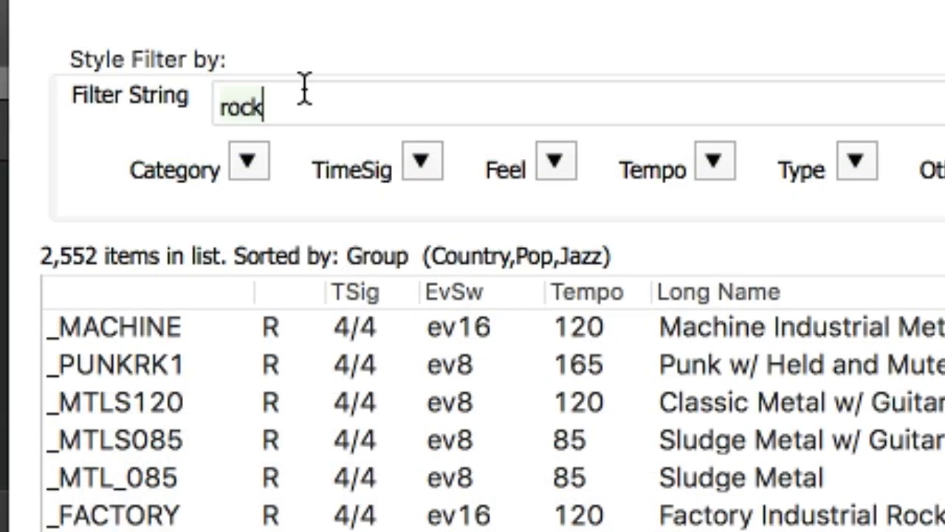
# Step: Replace the filter with 'funk' and preview Terra Jazz Funk with World Perc
pyautogui.click(305, 89)
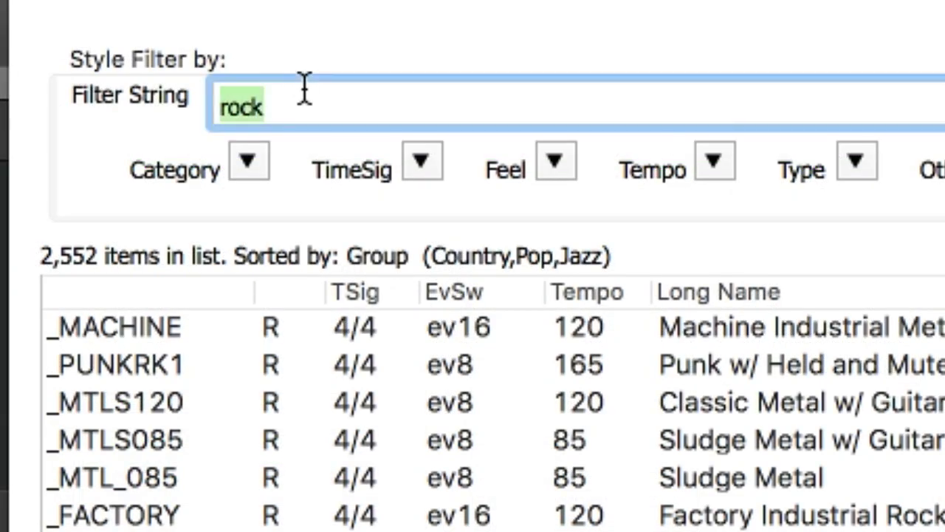
pyautogui.write('funk')
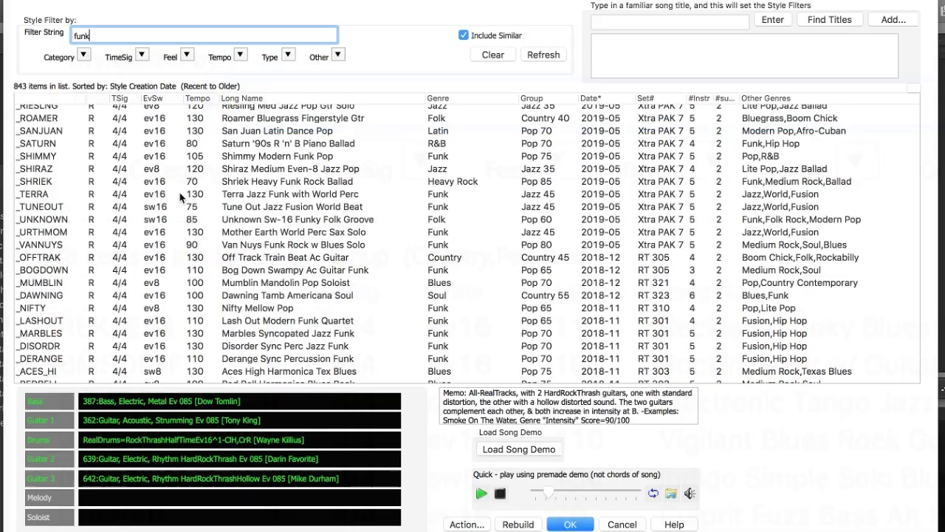
pyautogui.click(179, 192)
pyautogui.scroll(-2, 278, 234)
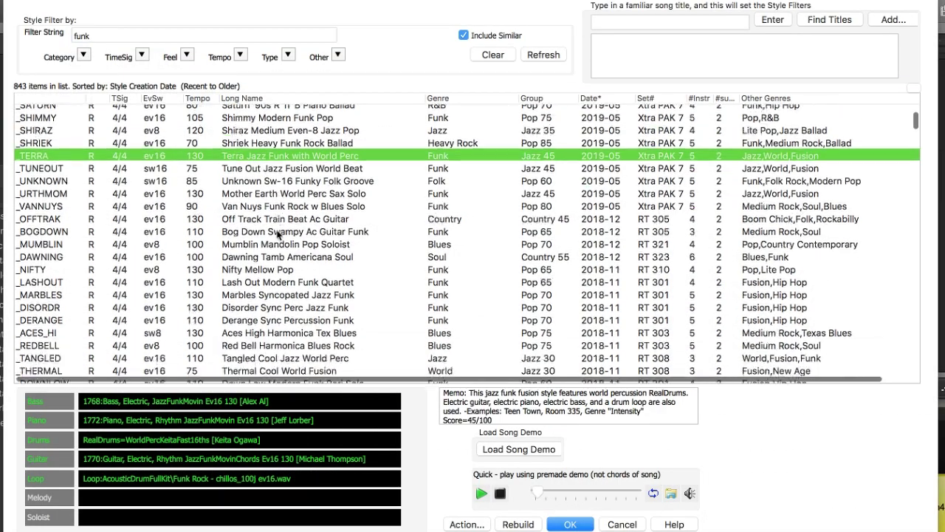
pyautogui.scroll(-1, 278, 234)
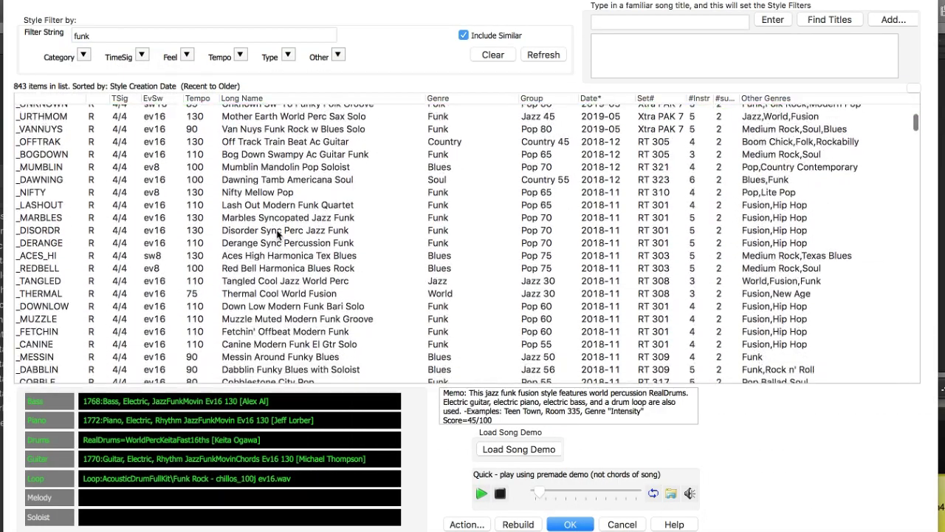
pyautogui.scroll(-1, 277, 234)
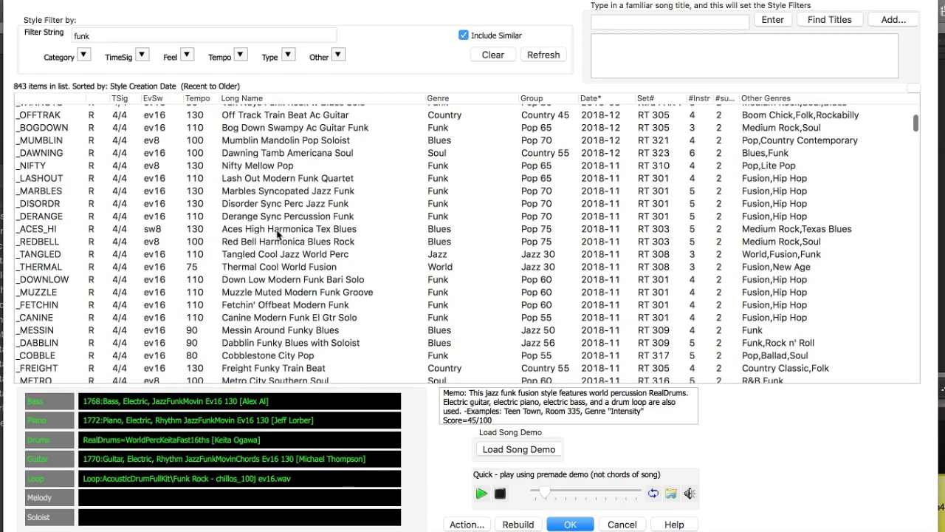
# Step: Preview Muzzle Muted Modern Funk Groove and Light Disco Funk Groove (_FNKLITE) in the funk list
pyautogui.click(265, 287)
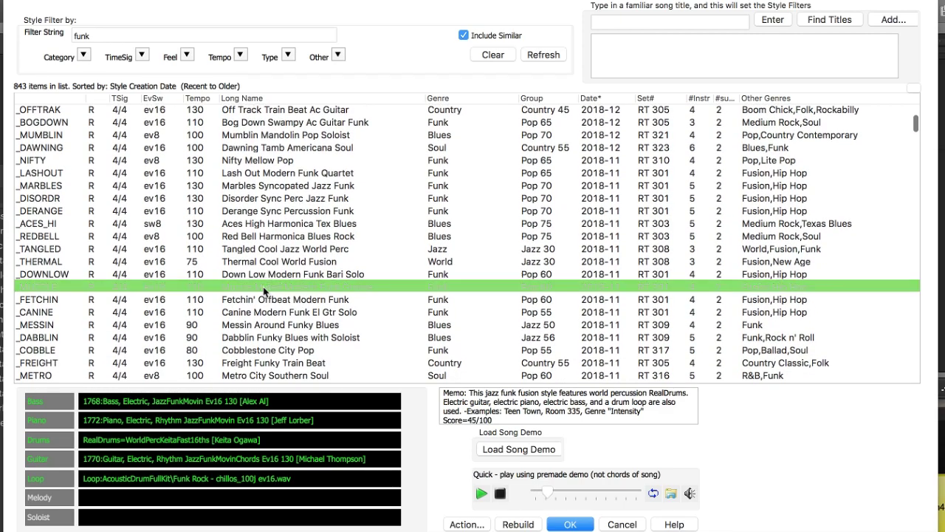
pyautogui.scroll(-3, 288, 244)
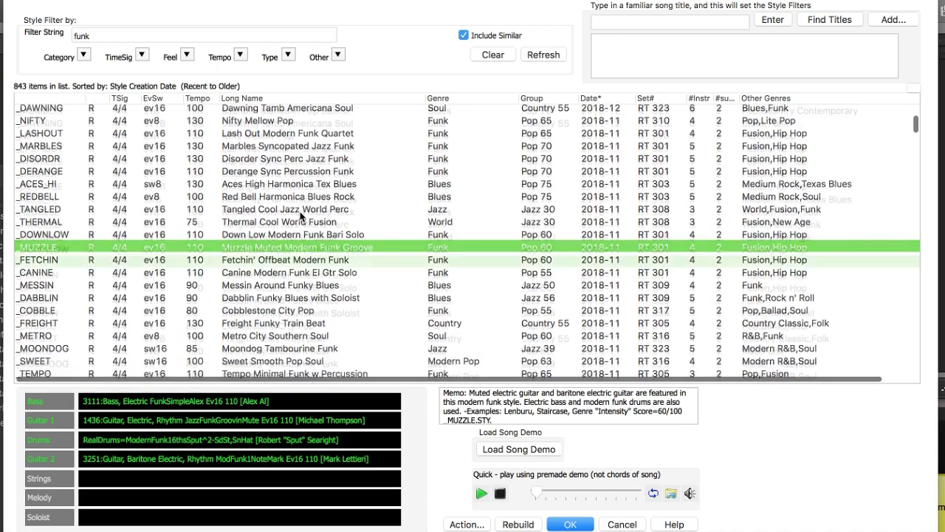
pyautogui.scroll(-4, 300, 215)
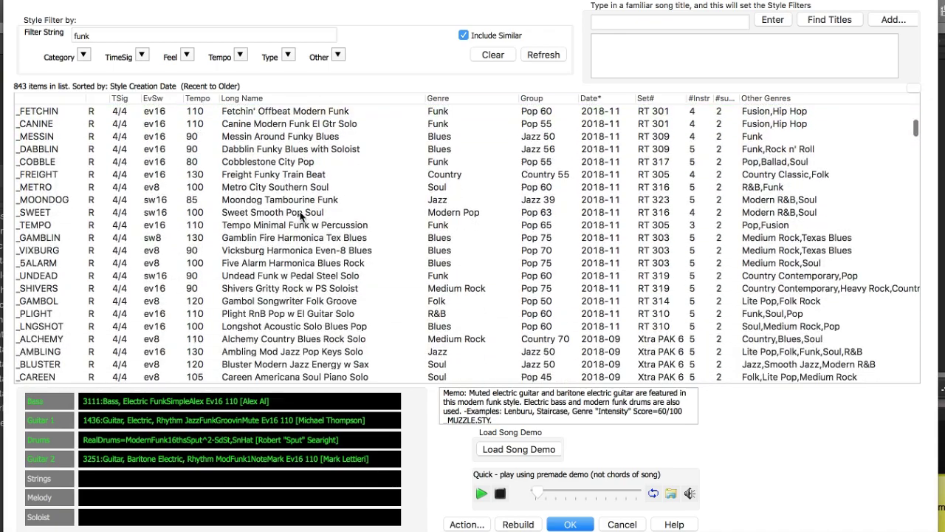
pyautogui.scroll(-2, 300, 216)
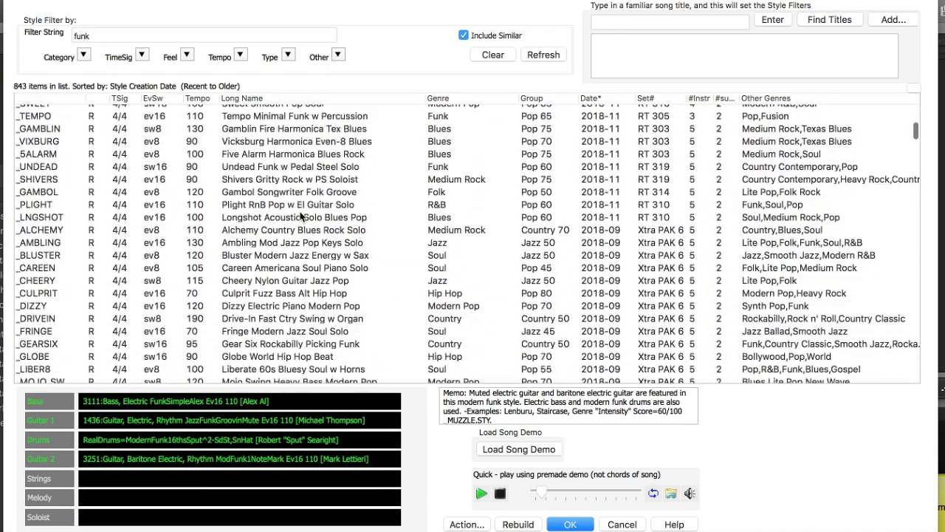
pyautogui.scroll(-3, 301, 215)
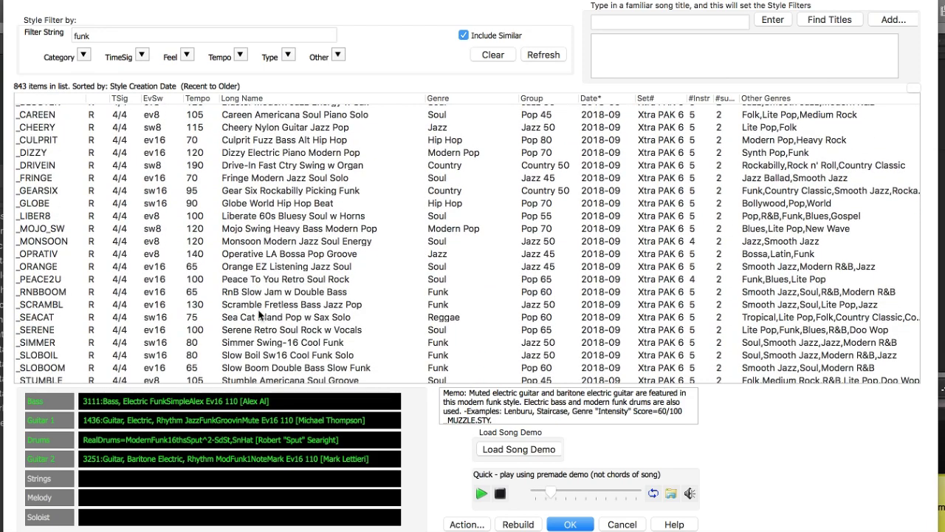
pyautogui.scroll(-6, 270, 297)
pyautogui.click(273, 302)
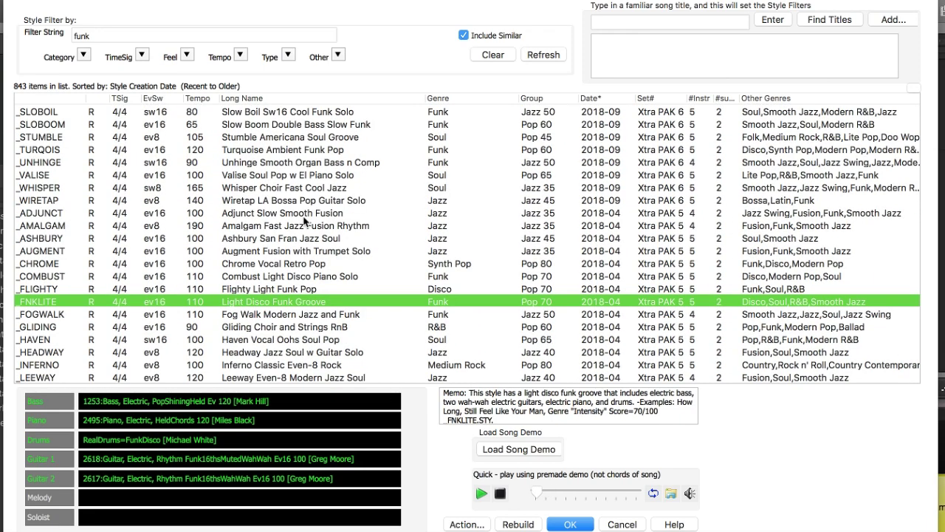
pyautogui.scroll(-3, 304, 220)
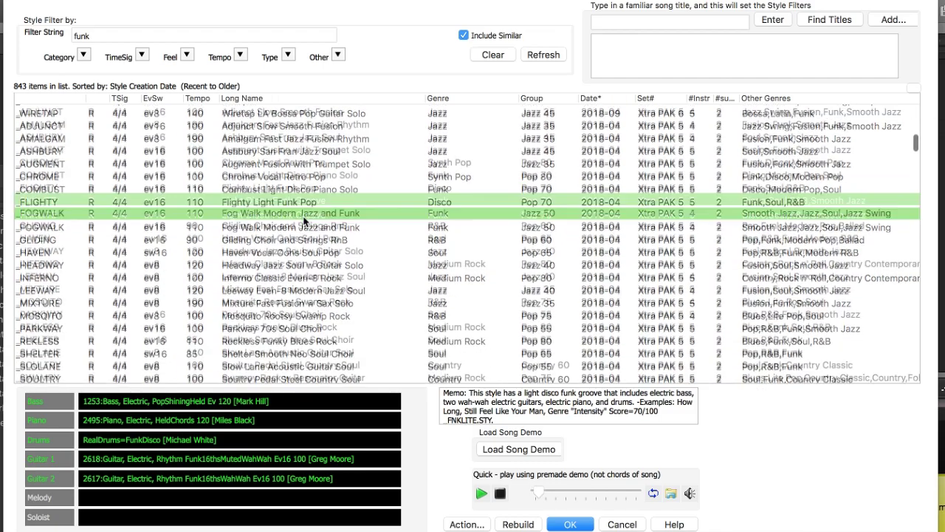
pyautogui.scroll(-2, 303, 220)
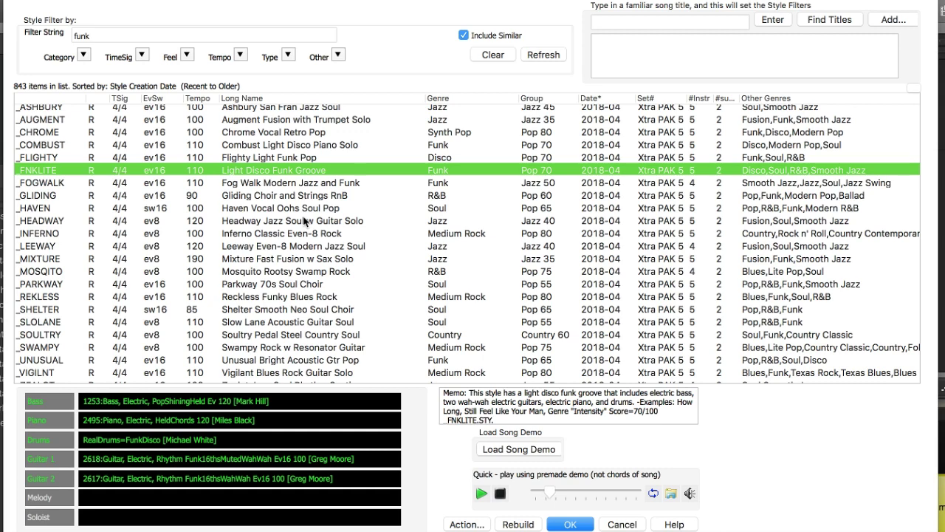
pyautogui.click(115, 37)
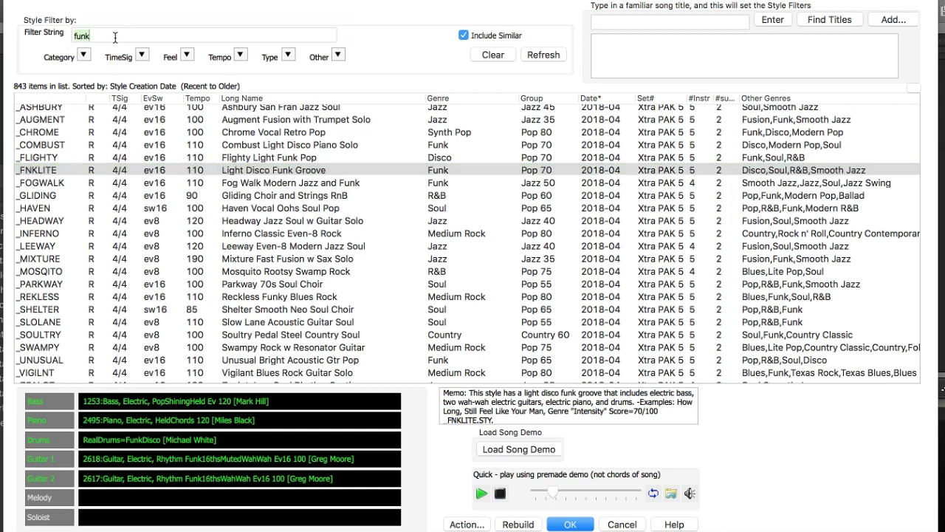
# Step: Filter by 'jazz' and preview Smooth Jazz Cool Swing 16, then Slow Jazz Waltz w/ Guitar Solo
pyautogui.write('jazz')
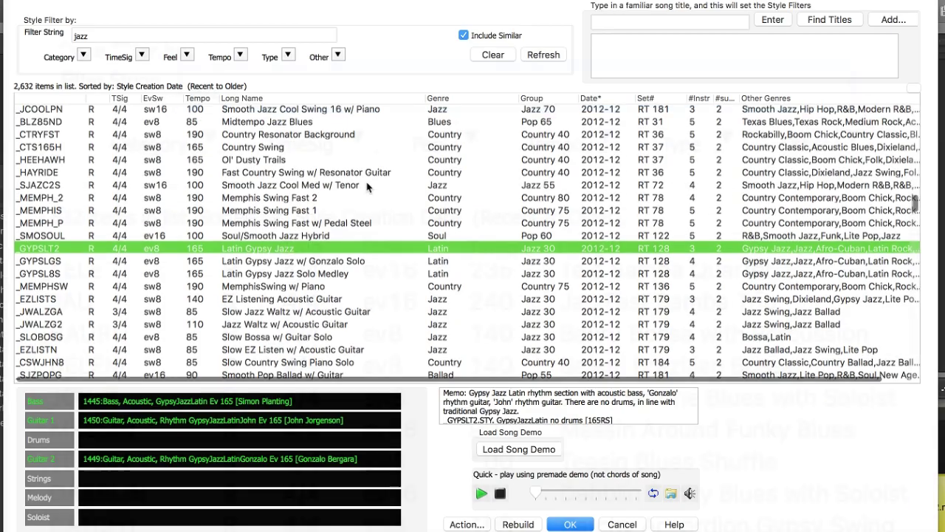
pyautogui.scroll(-5, 372, 185)
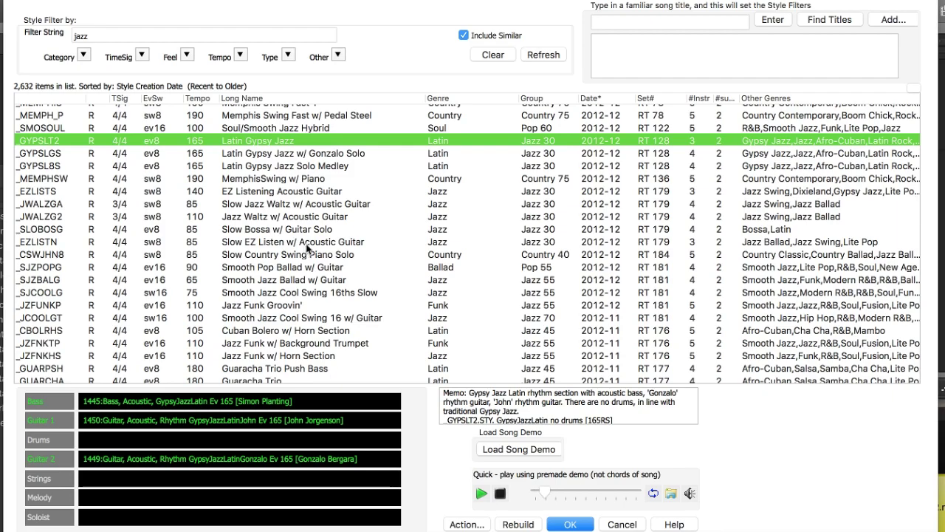
pyautogui.scroll(-3, 369, 210)
pyautogui.click(369, 210)
pyautogui.scroll(-3, 367, 210)
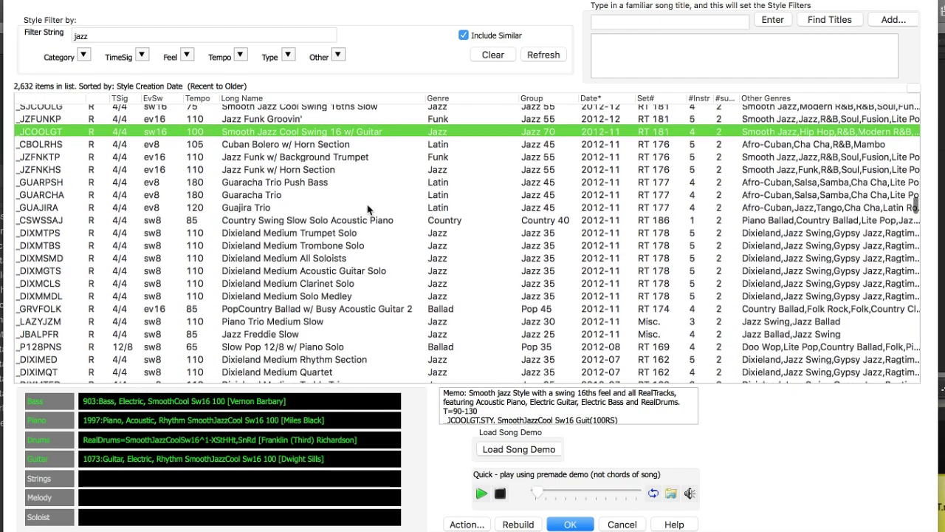
pyautogui.scroll(-2, 368, 210)
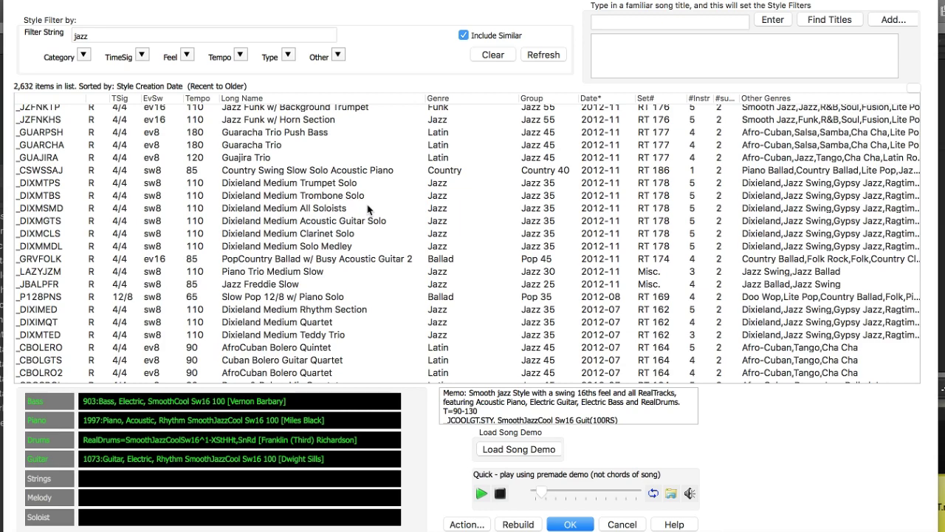
pyautogui.scroll(-5, 368, 210)
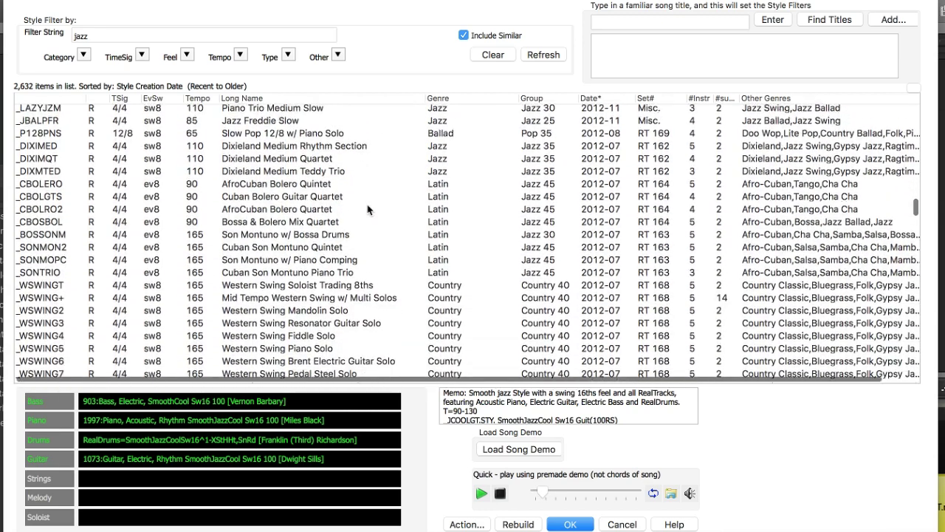
pyautogui.scroll(-10, 368, 209)
pyautogui.click(288, 283)
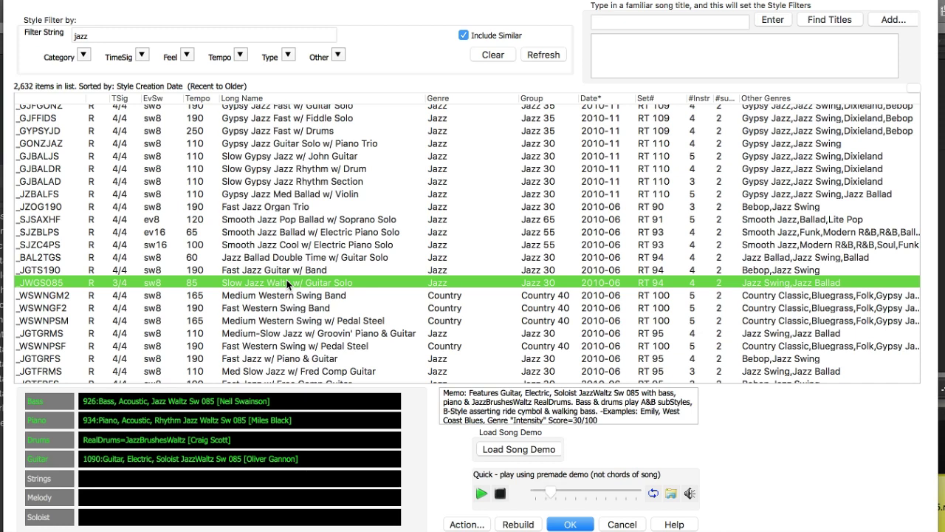
# Step: Filter by 'modern synth' and preview Go Team Pep Power Pop Rhythm and Selekt Dancehall Synth Pop
pyautogui.click(104, 37)
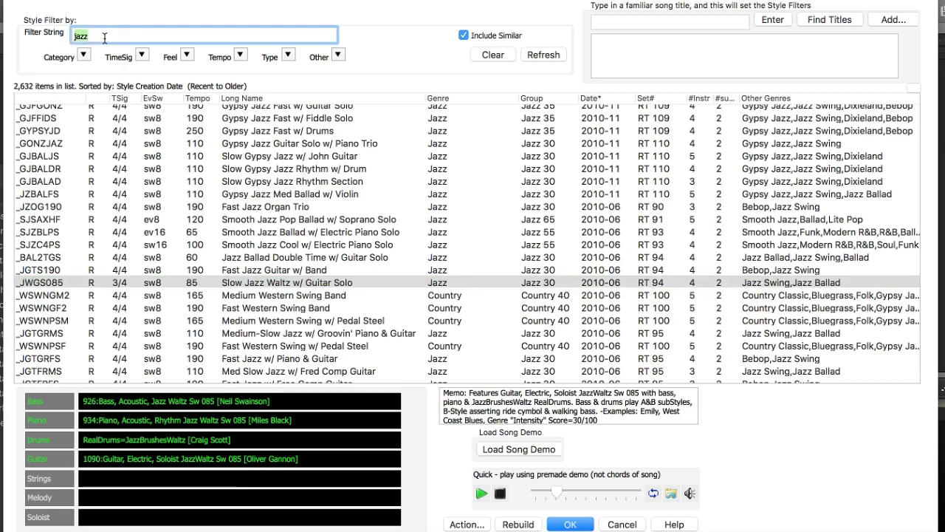
pyautogui.write('modern ')
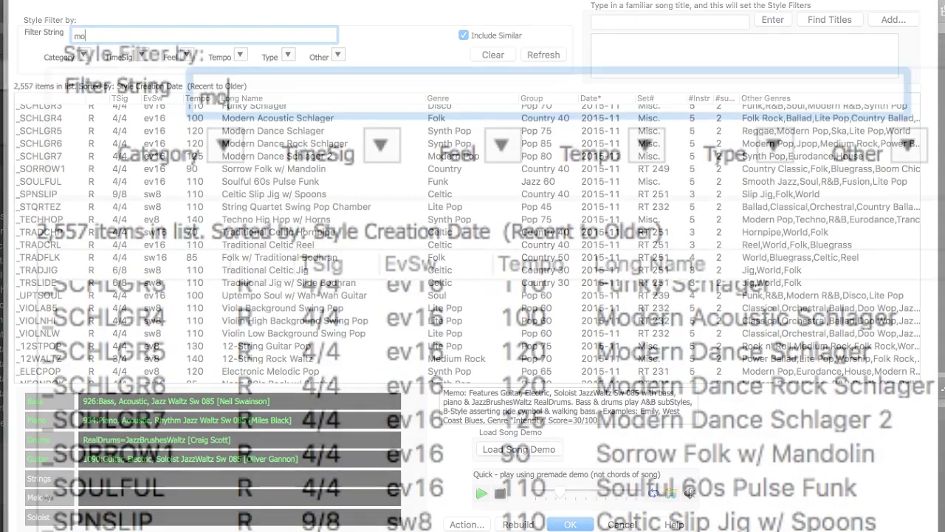
pyautogui.write('synth')
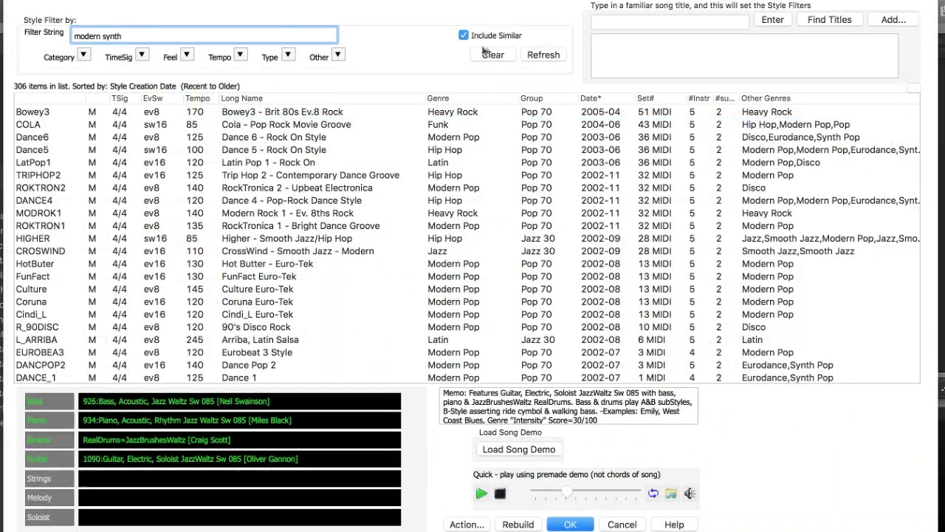
pyautogui.scroll(20, 414, 230)
pyautogui.click(271, 217)
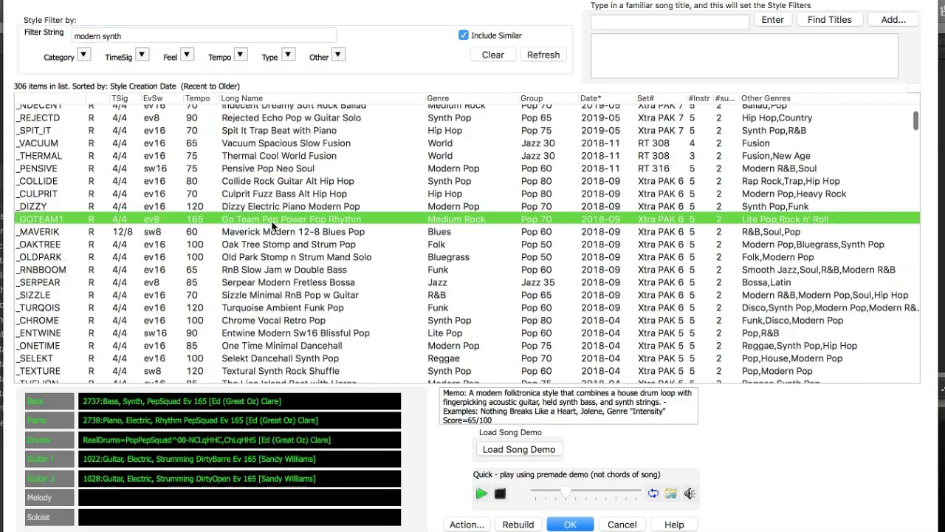
pyautogui.scroll(-1, 291, 218)
pyautogui.scroll(-1, 291, 213)
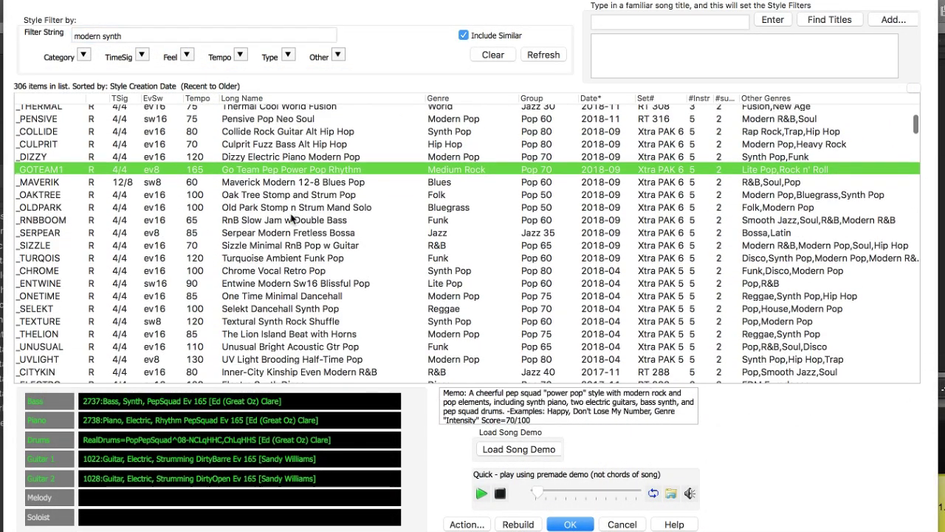
pyautogui.scroll(-3, 289, 248)
pyautogui.click(286, 259)
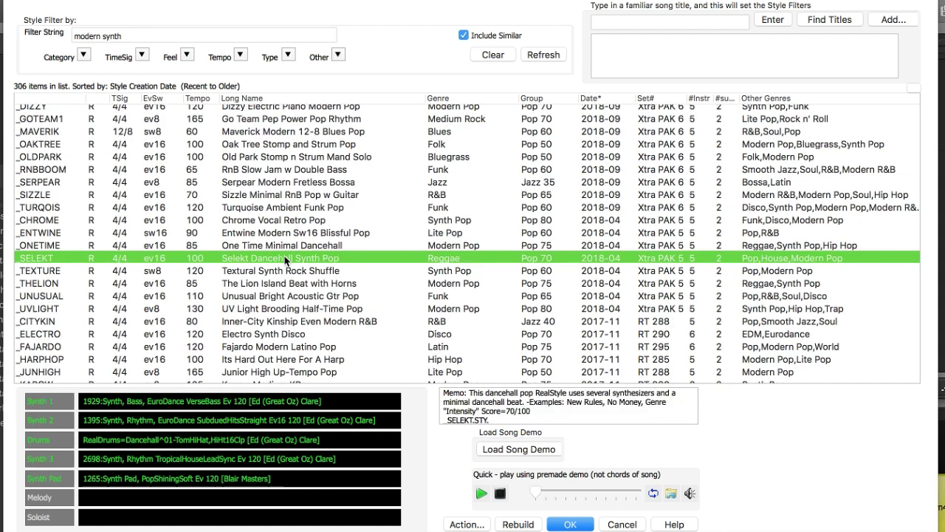
# Step: Scroll further down and preview the _MANIACL Maniacal Funky Alt Hip Hop style
pyautogui.scroll(-3, 292, 236)
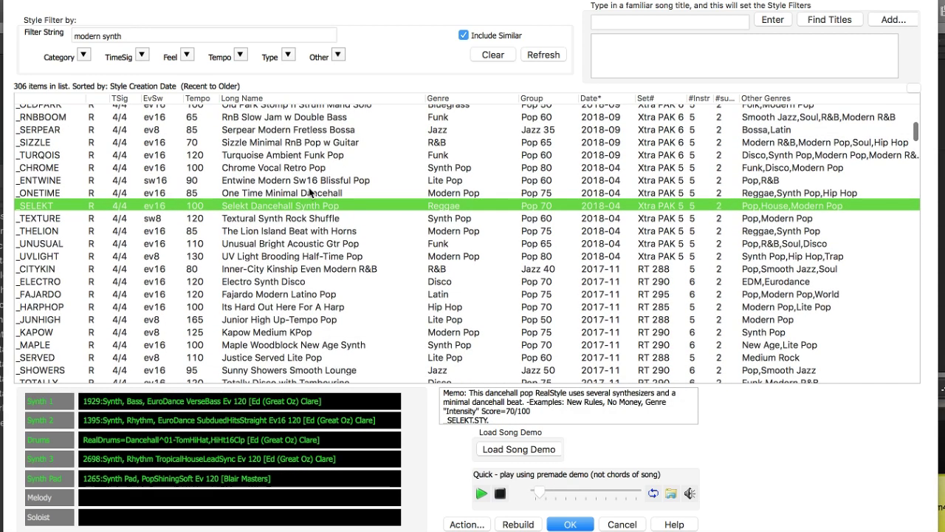
pyautogui.scroll(-2, 310, 192)
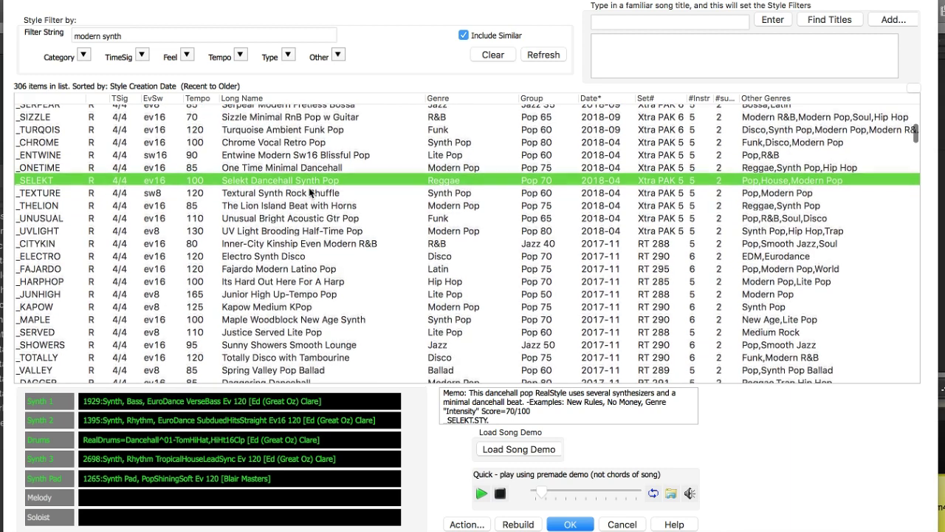
pyautogui.scroll(-1, 310, 190)
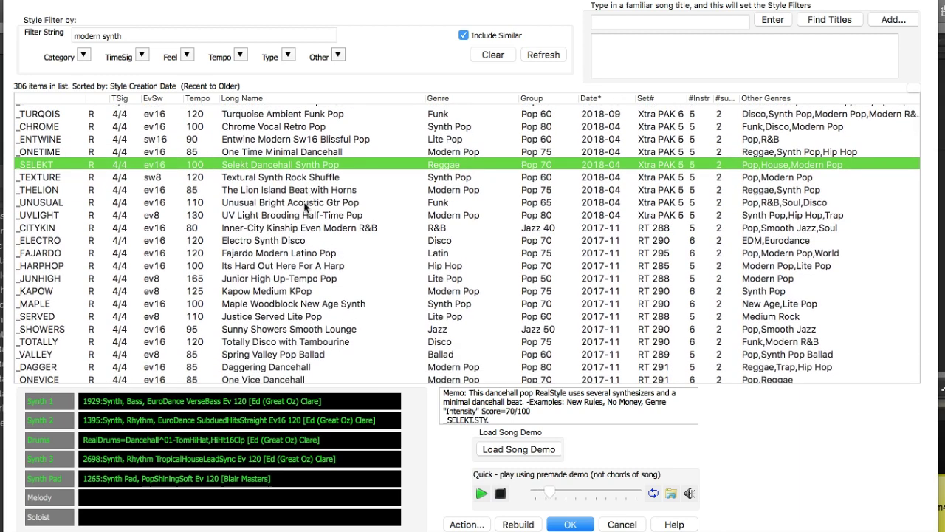
pyautogui.scroll(-10, 306, 207)
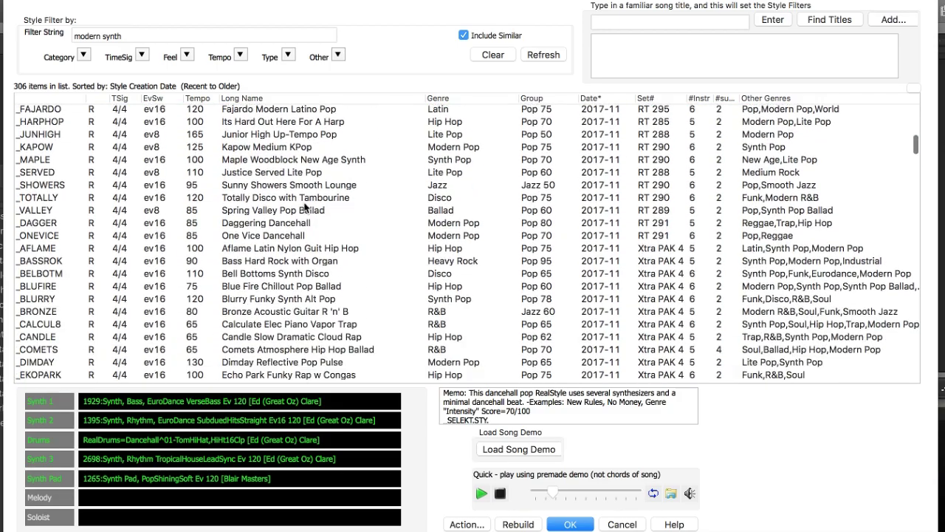
pyautogui.scroll(-4, 304, 213)
pyautogui.scroll(-15, 296, 231)
pyautogui.click(296, 235)
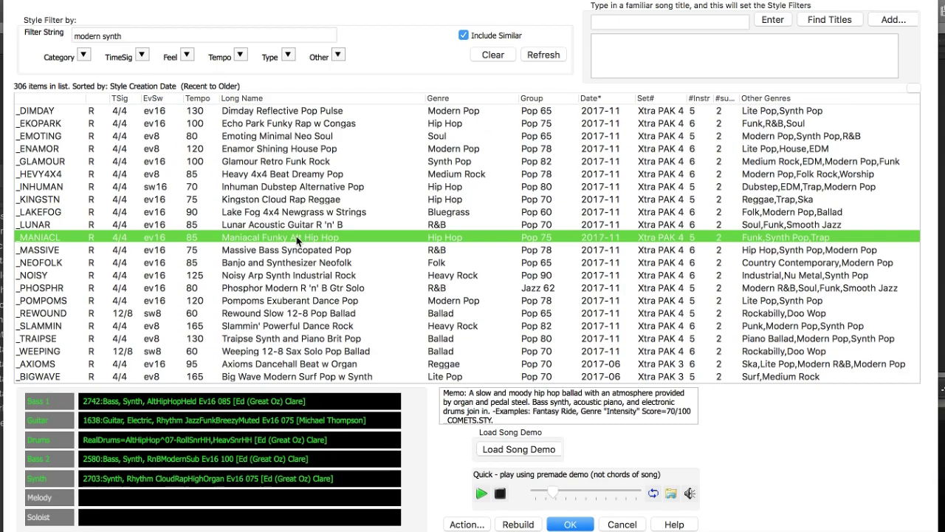
pyautogui.scroll(-2, 320, 252)
pyautogui.scroll(-2, 320, 251)
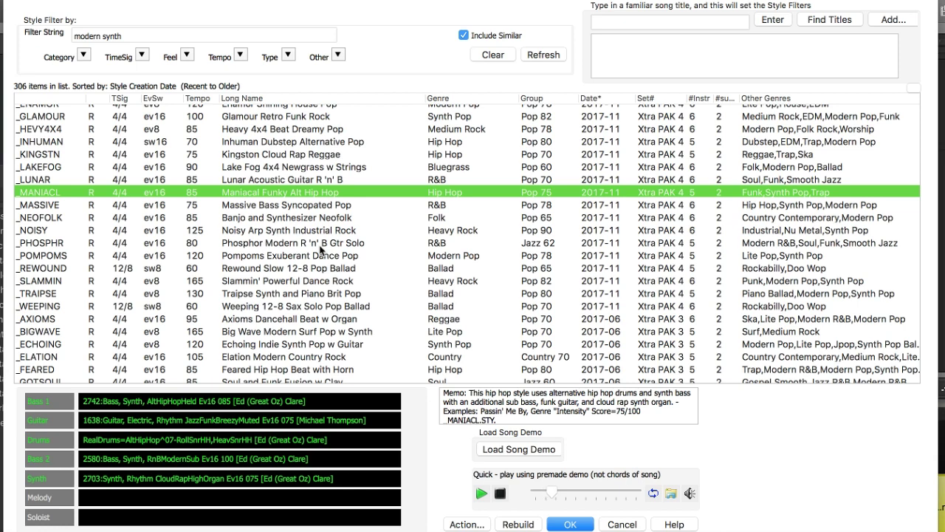
pyautogui.click(212, 34)
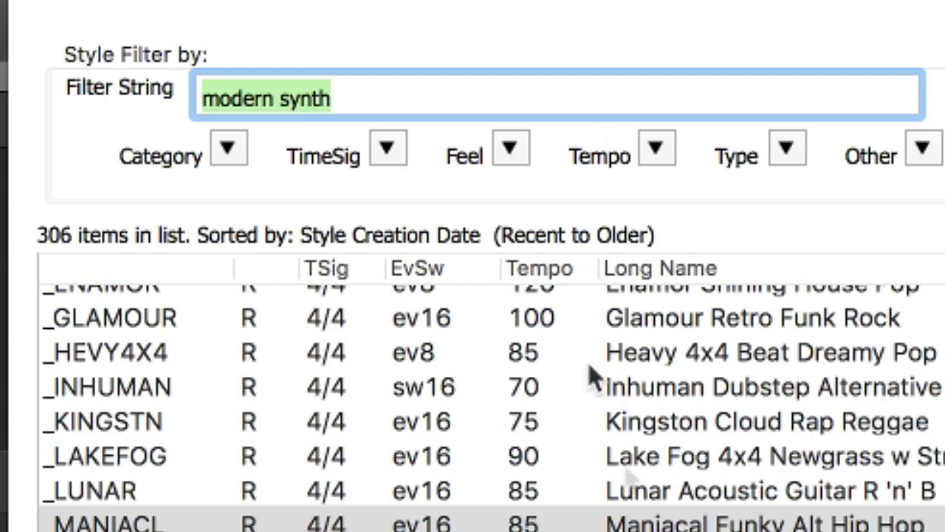
# Step: Filter the styles by 'blues' and preview _COMPLEX Complex Blues with Harmonica
pyautogui.write('blues')
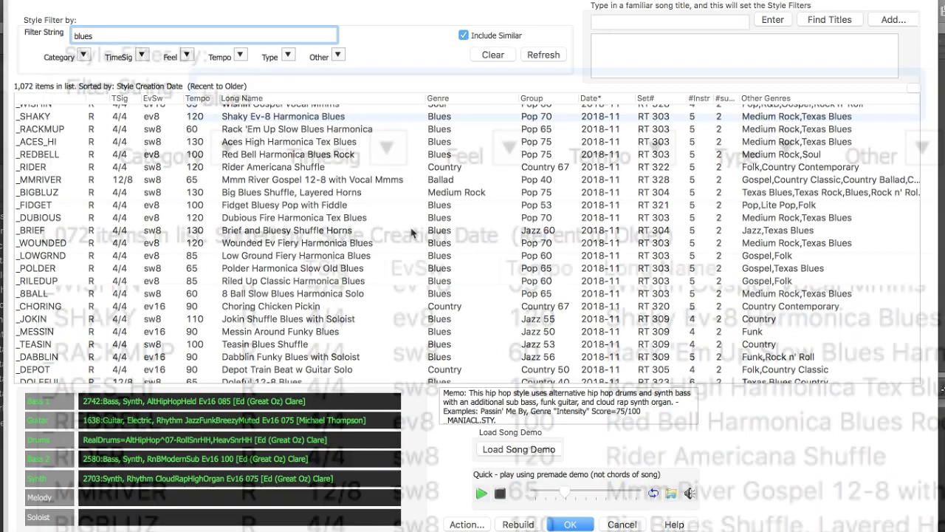
pyautogui.scroll(10, 411, 232)
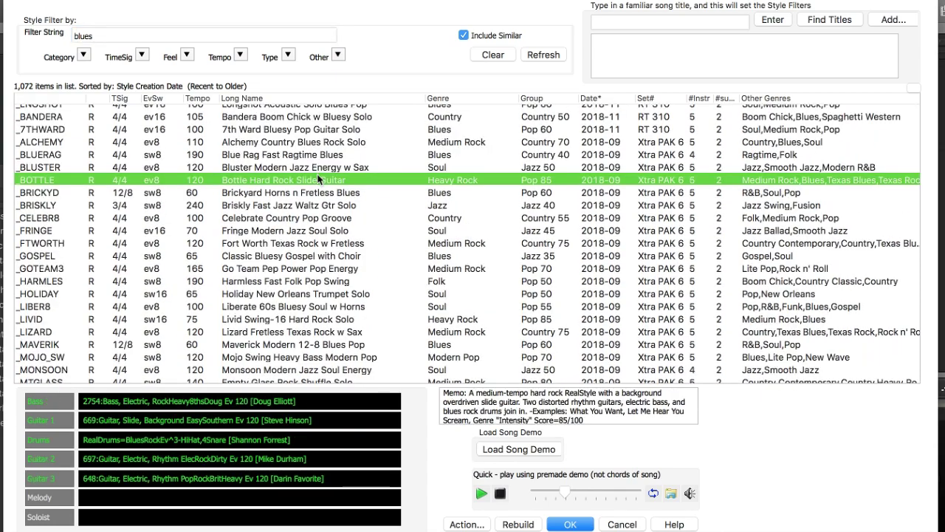
pyautogui.scroll(-1, 294, 234)
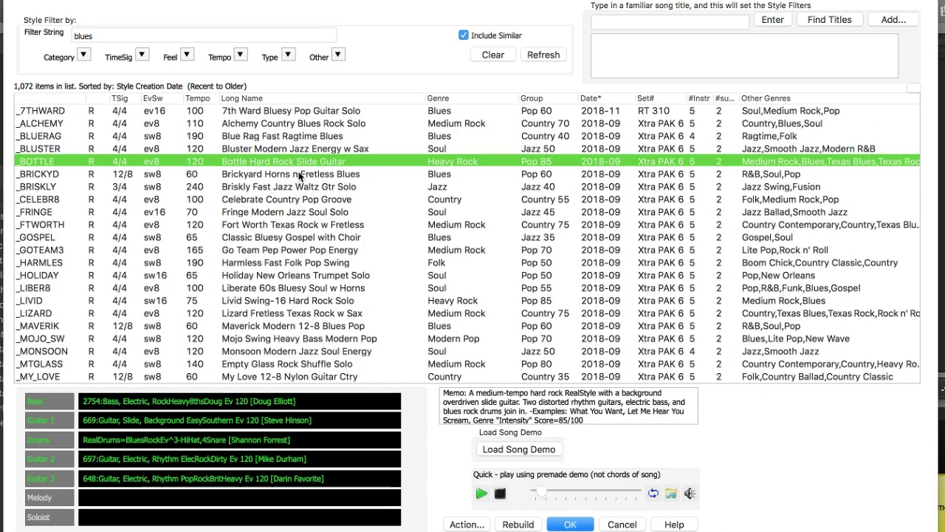
pyautogui.scroll(-2, 299, 176)
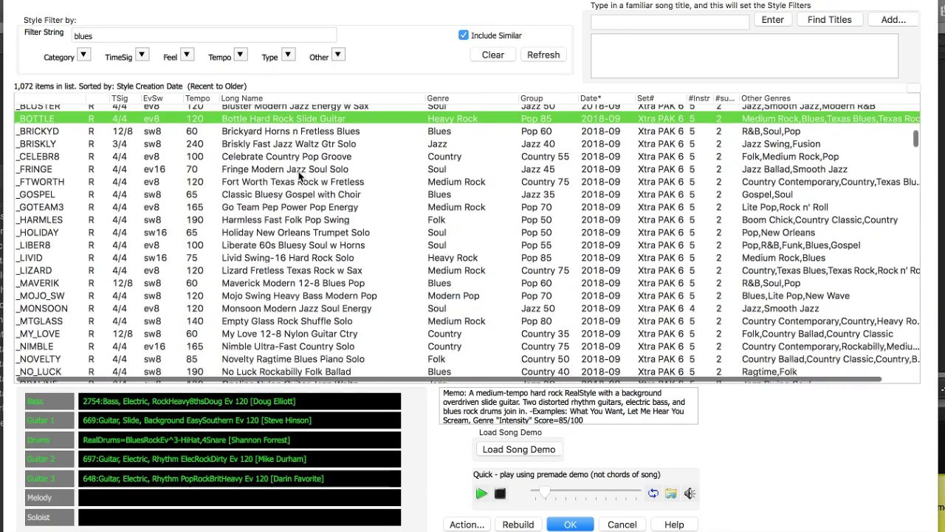
pyautogui.scroll(-2, 299, 176)
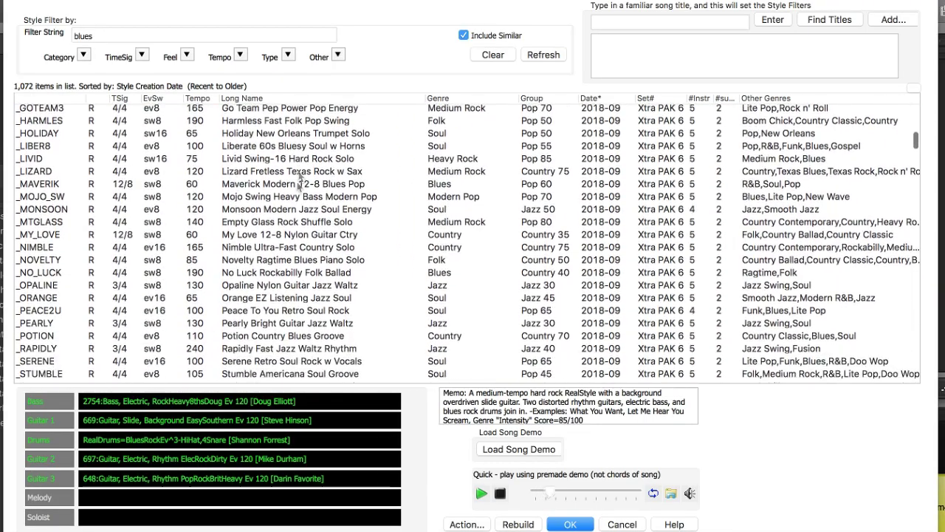
pyautogui.scroll(-12, 288, 286)
pyautogui.click(288, 279)
# Step: Choose _TBLZSHS Texas Rock Shuffle w/ Solo and confirm it with OK
pyautogui.scroll(-3, 307, 255)
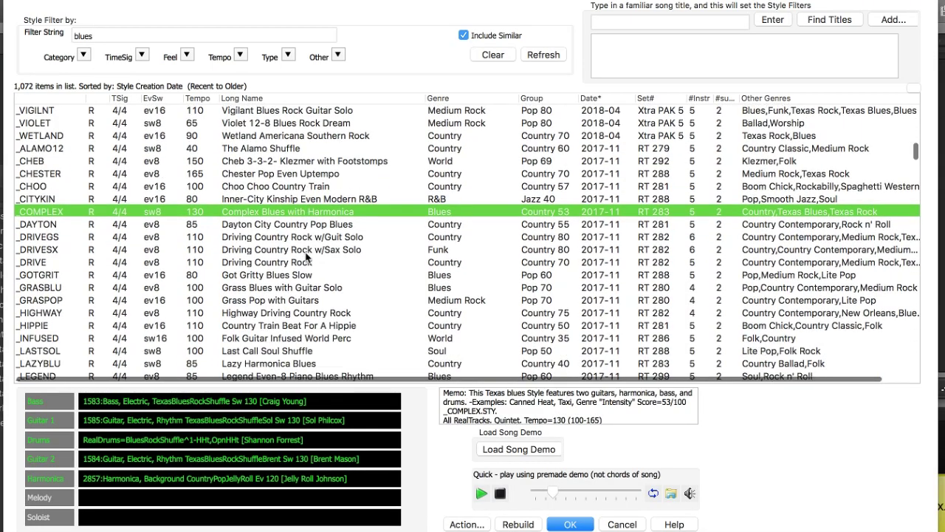
pyautogui.scroll(-2, 306, 255)
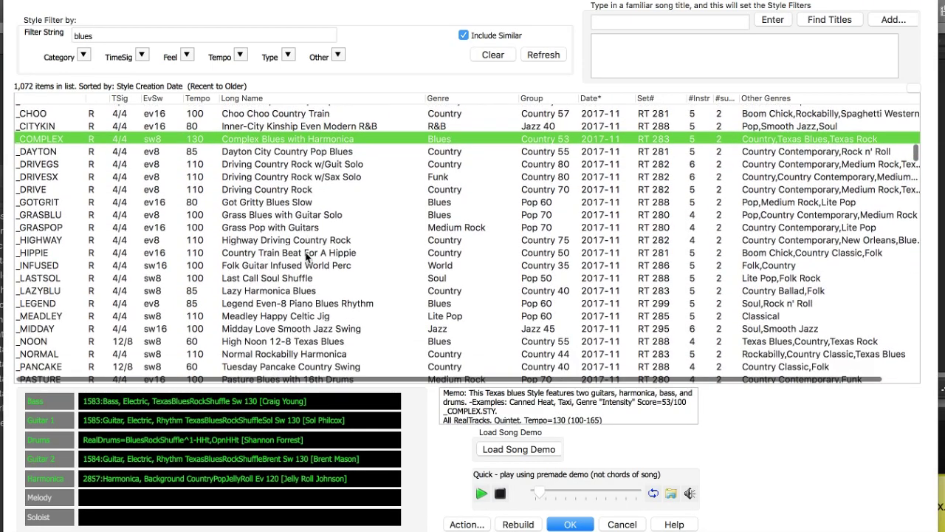
pyautogui.scroll(-1, 306, 256)
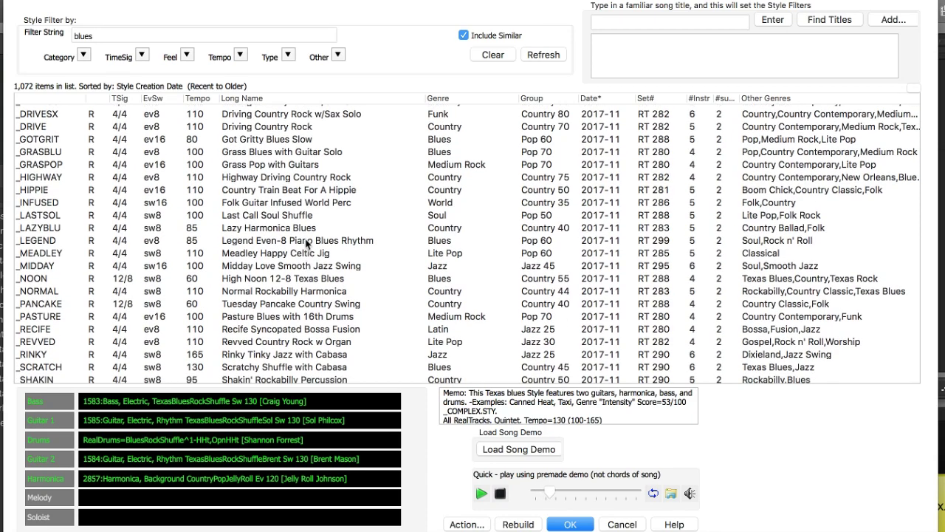
pyautogui.click(313, 276)
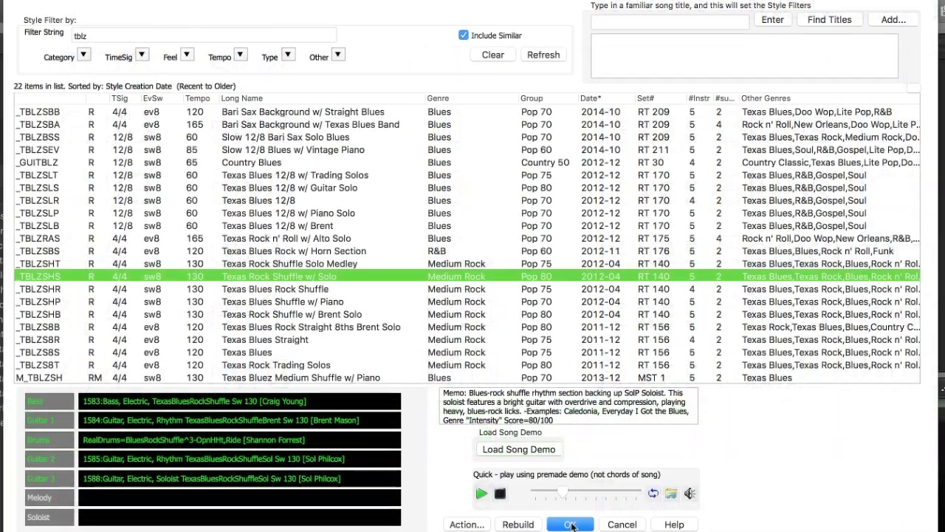
pyautogui.click(569, 524)
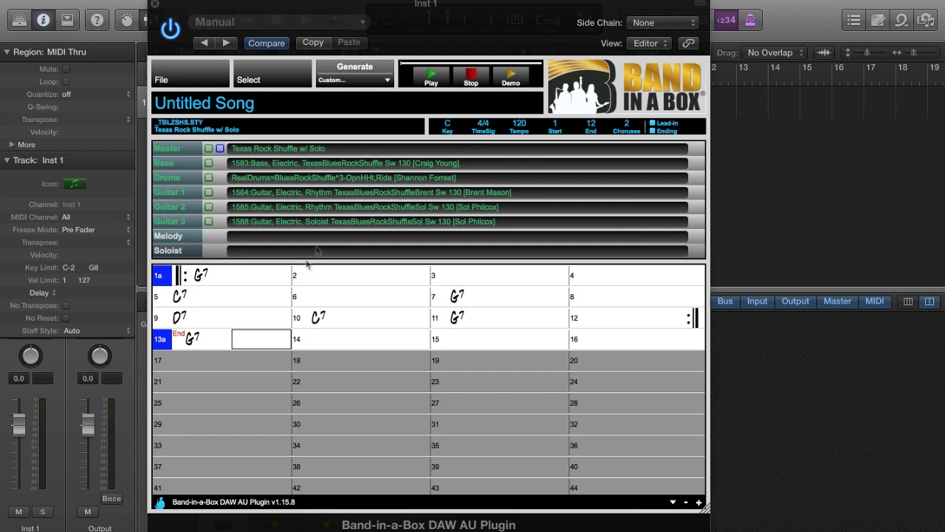
# Step: Set Logic's project tempo to 135 bpm
pyautogui.moveTo(430, 15); pyautogui.dragTo(438, 79)
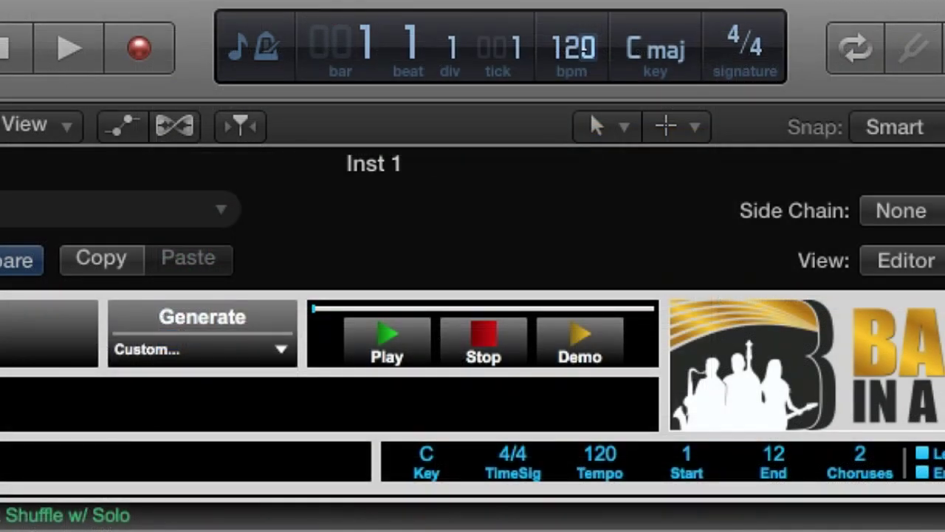
pyautogui.doubleClick(583, 51)
pyautogui.write('135')
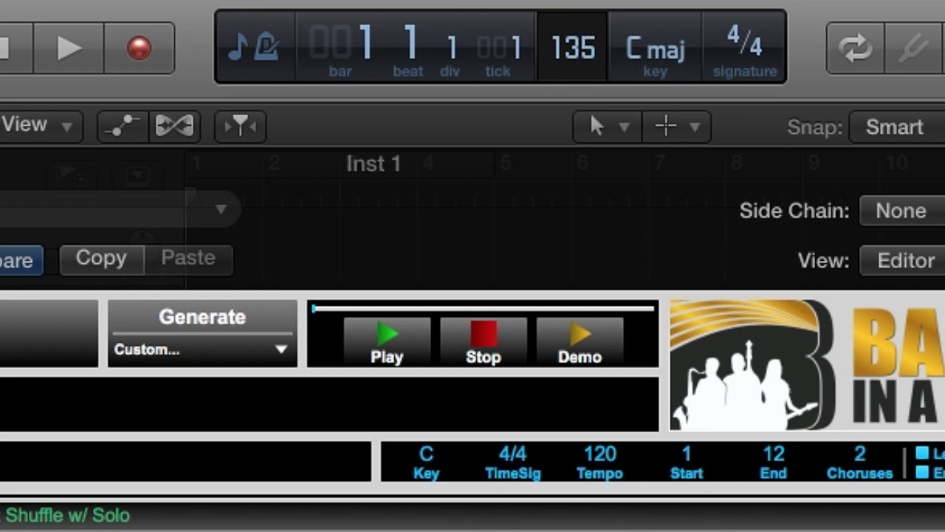
pyautogui.press('Return')
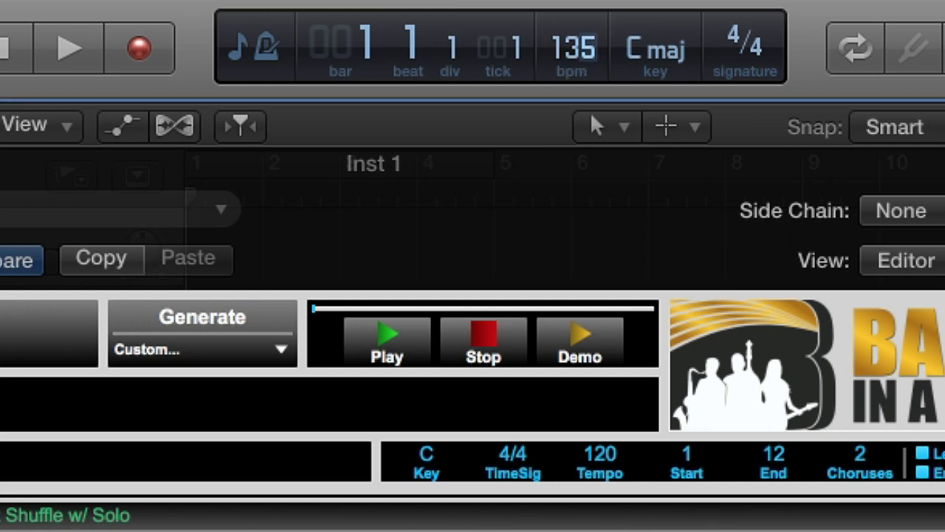
# Step: Set the Band-in-a-Box song tempo to 135 to match the project
pyautogui.doubleClick(601, 454)
pyautogui.write('135')
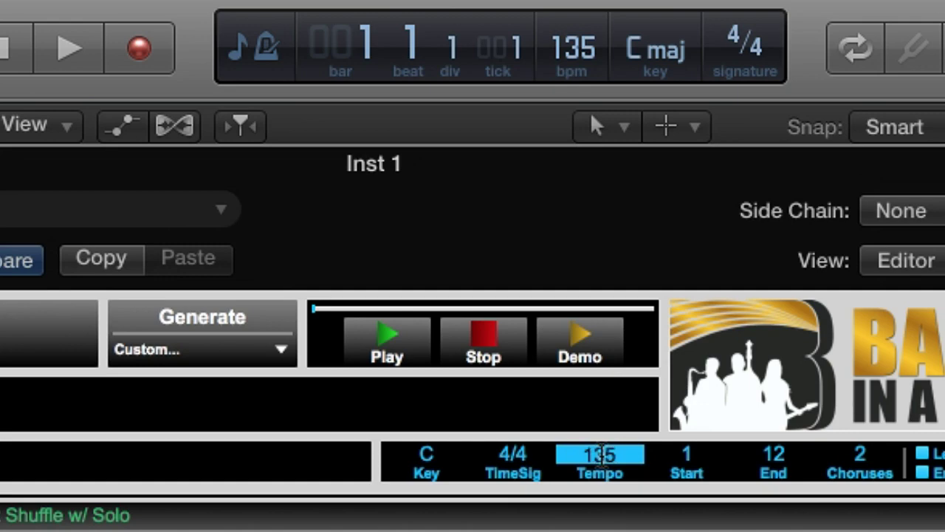
pyautogui.press('Return')
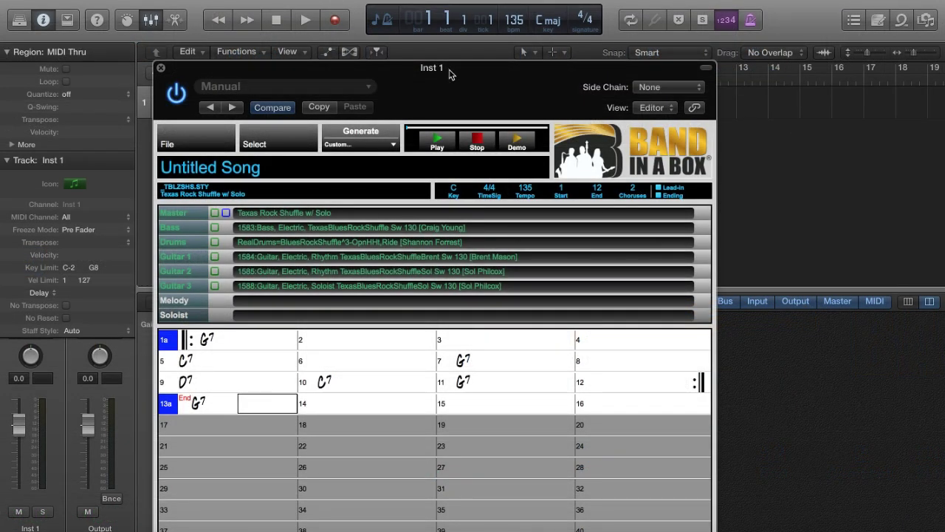
pyautogui.moveTo(454, 67); pyautogui.dragTo(475, 7)
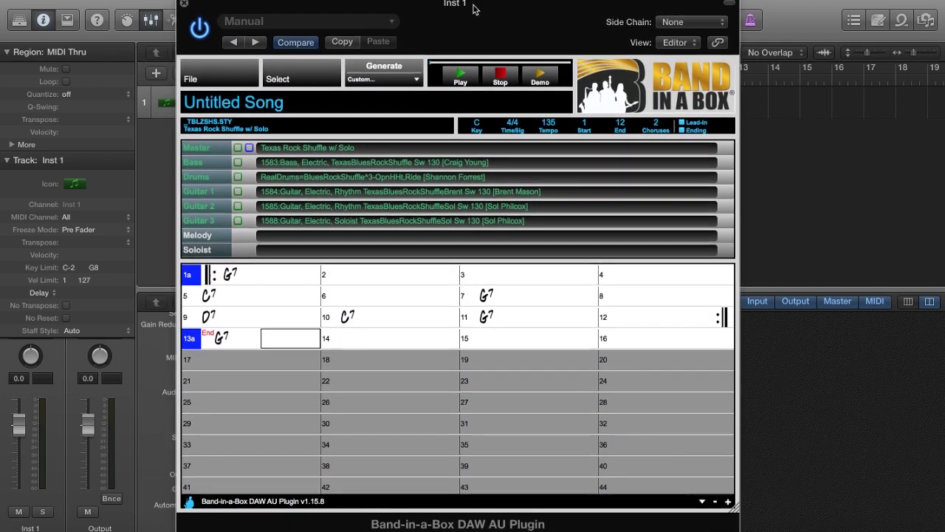
# Step: Generate the style tracks, then shrink the plugin window and move it lower right with a larger chord sheet
pyautogui.click(397, 80)
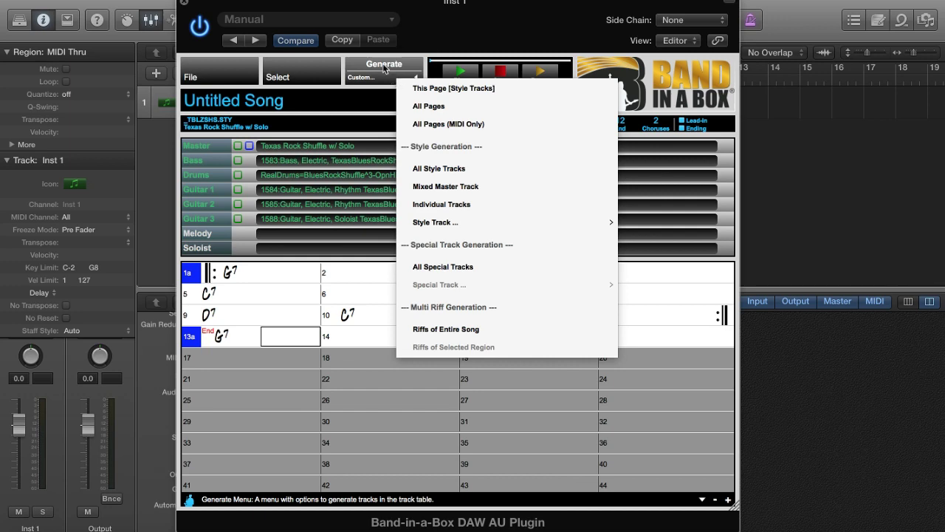
pyautogui.click(384, 67)
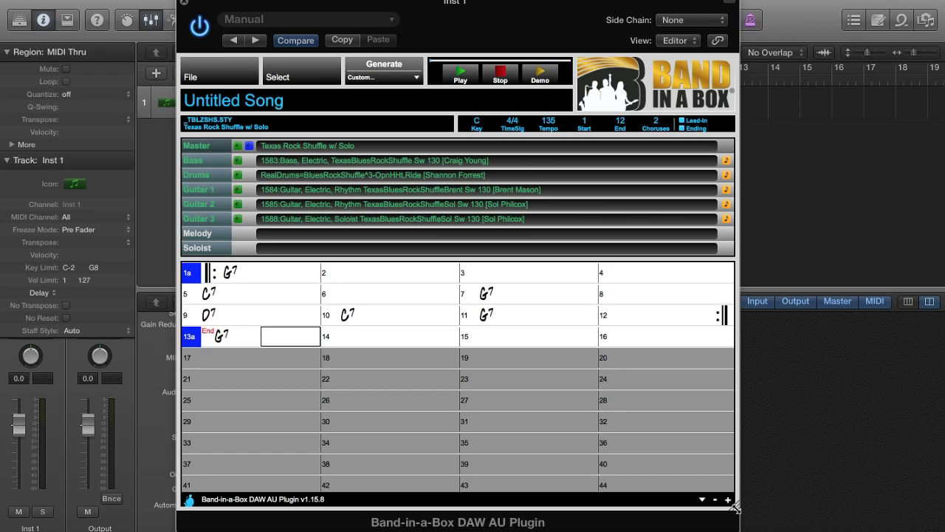
pyautogui.moveTo(735, 507); pyautogui.dragTo(594, 412)
pyautogui.click(585, 404)
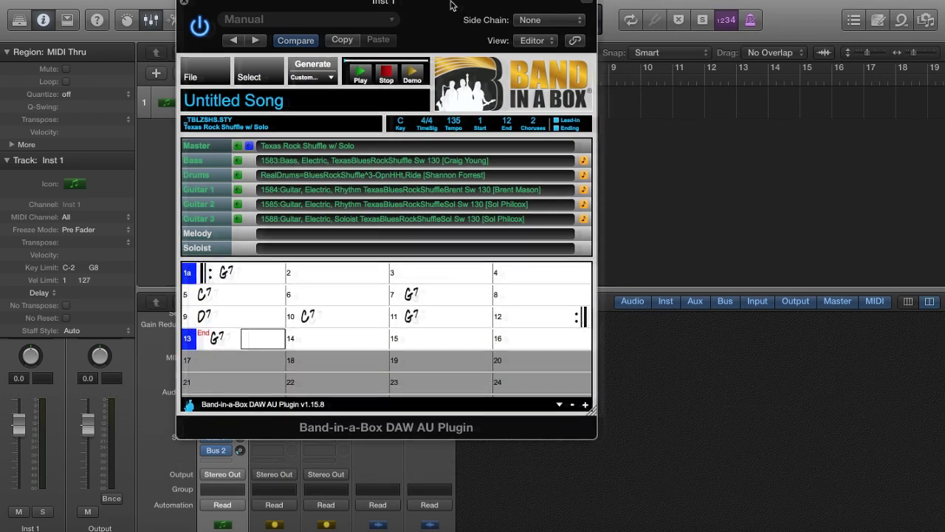
pyautogui.moveTo(452, 6); pyautogui.dragTo(801, 93)
# Step: Hide Logic's inspector and briefly preview the generated Texas shuffle
pyautogui.press('i')
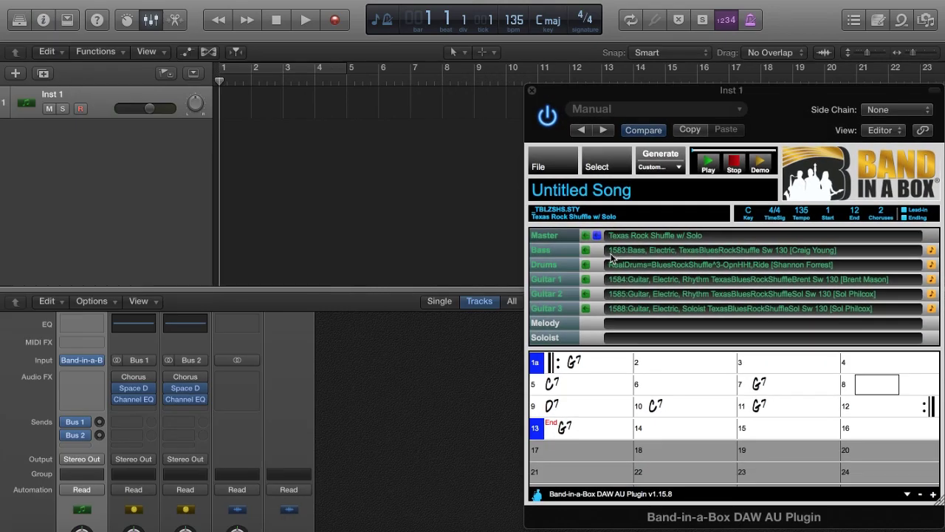
pyautogui.click(706, 166)
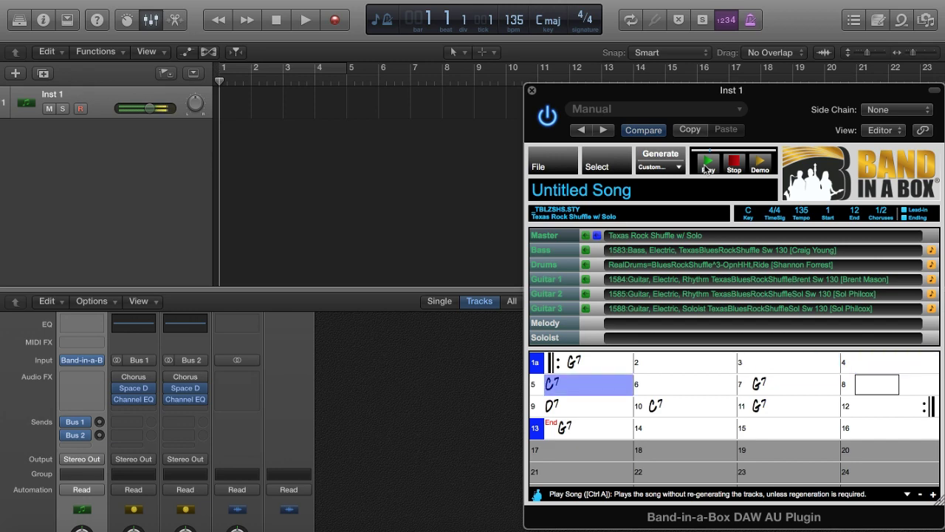
pyautogui.click(734, 164)
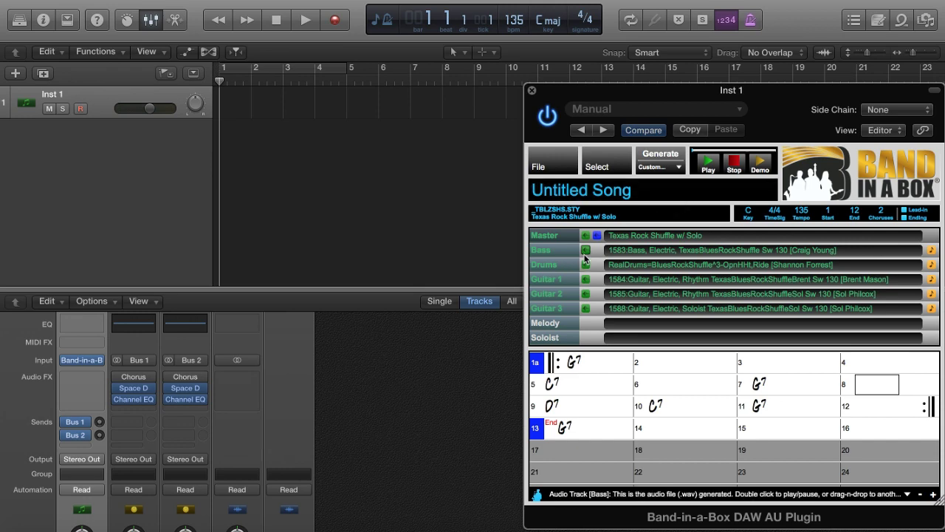
# Step: Import the bass, drums and three guitar parts as separate new tracks, then start playback
pyautogui.moveTo(585, 250); pyautogui.dragTo(219, 156)
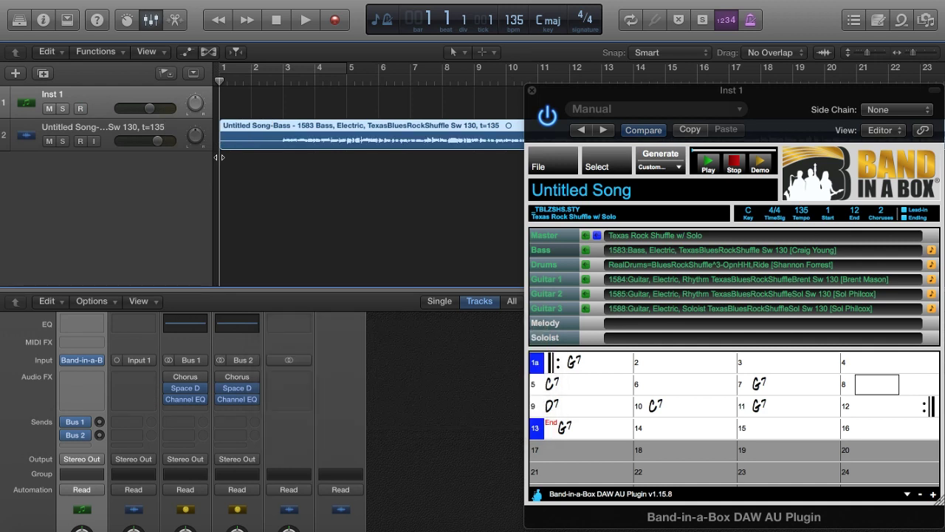
pyautogui.press('super+z')
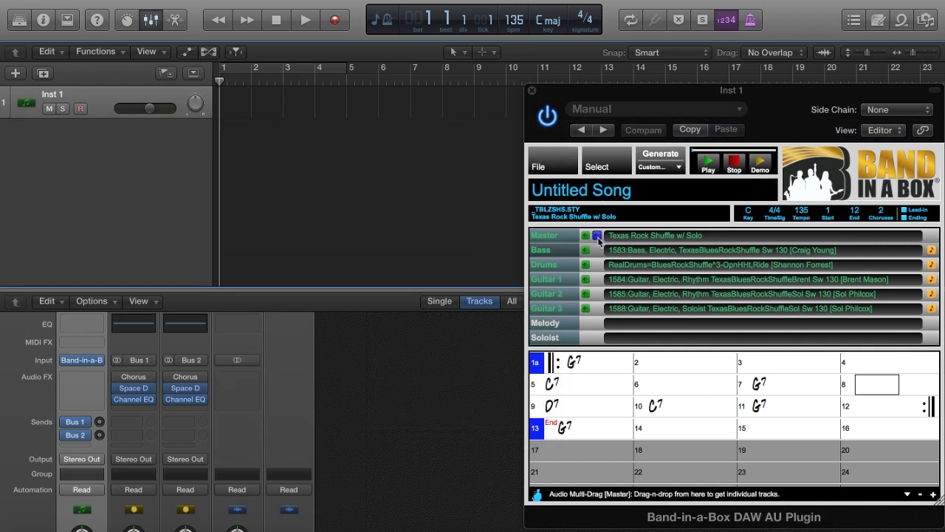
pyautogui.moveTo(598, 237); pyautogui.dragTo(216, 155)
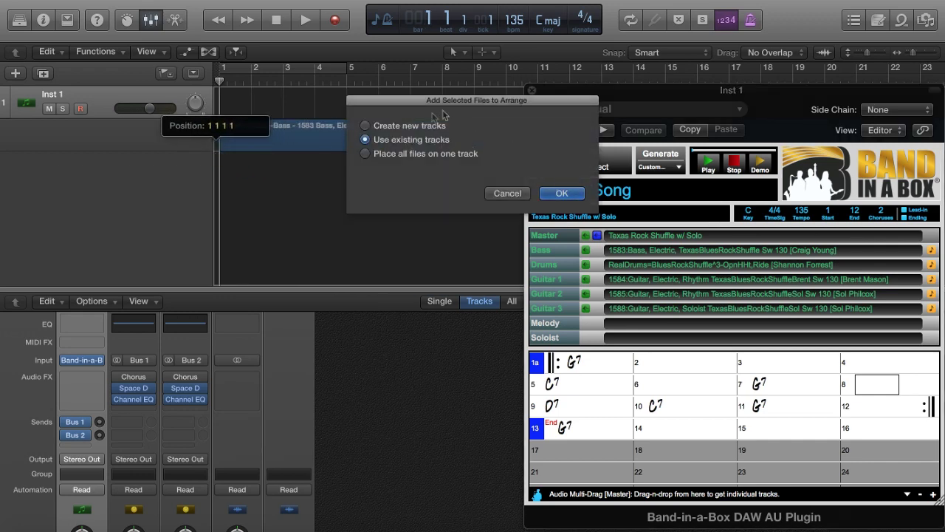
pyautogui.click(563, 195)
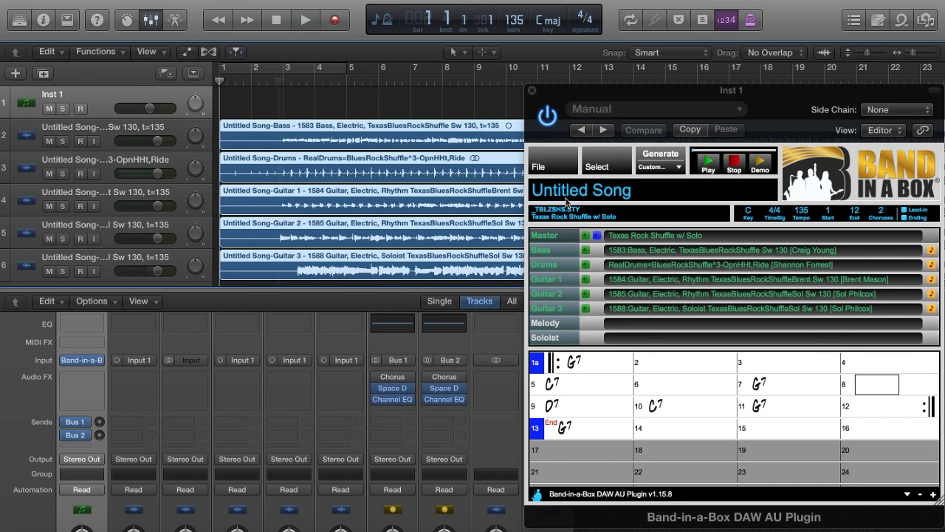
pyautogui.press('space')
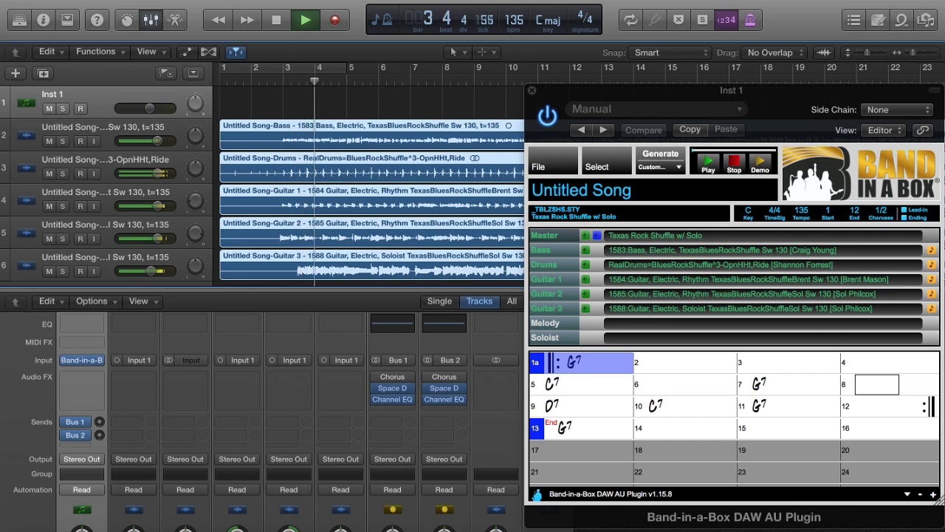